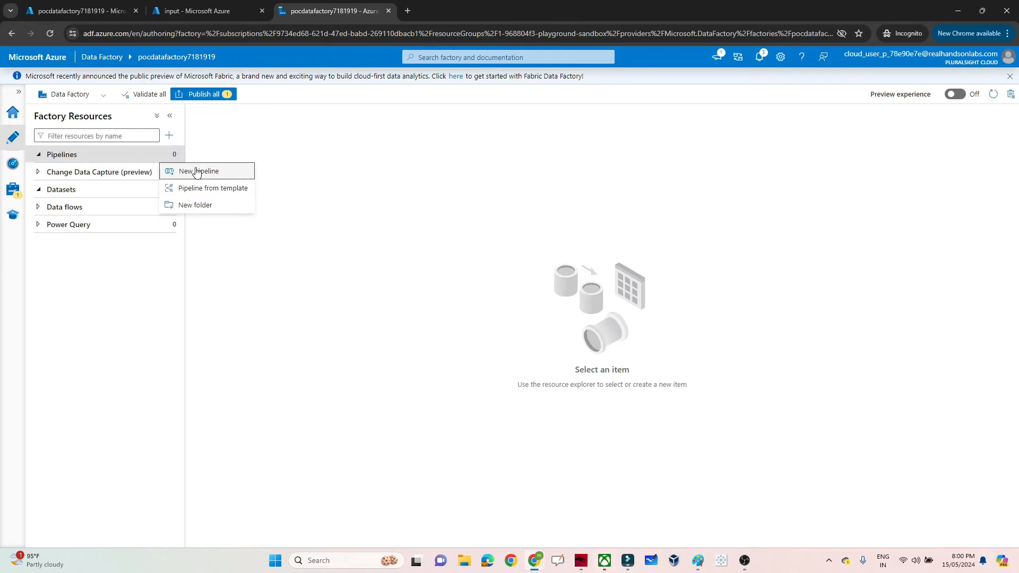
# Create a new pipeline and add a Validation activity from the General group to its canvas.
pyautogui.click(197, 171)
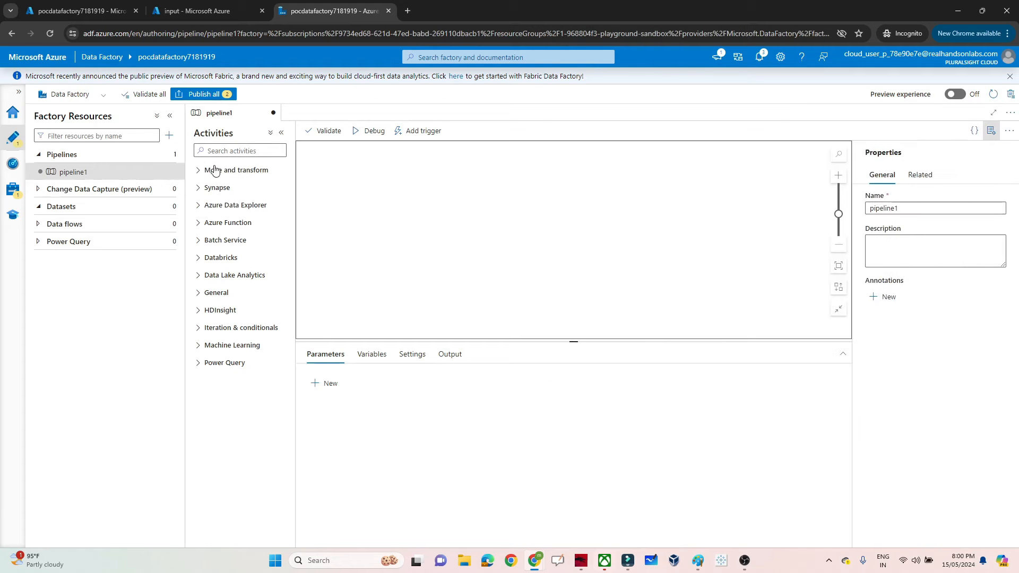
pyautogui.click(199, 295)
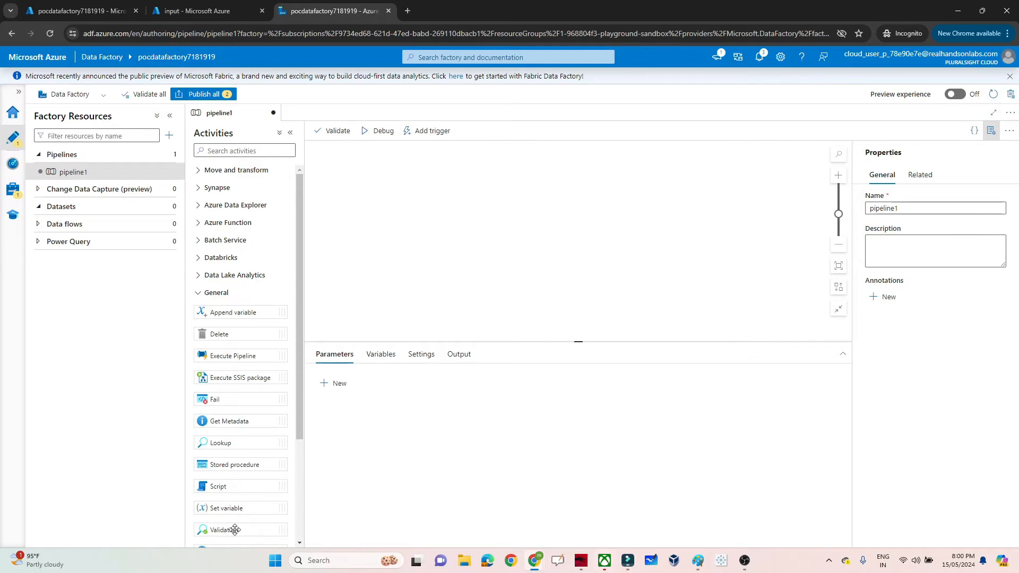
pyautogui.moveTo(235, 529); pyautogui.dragTo(466, 191)
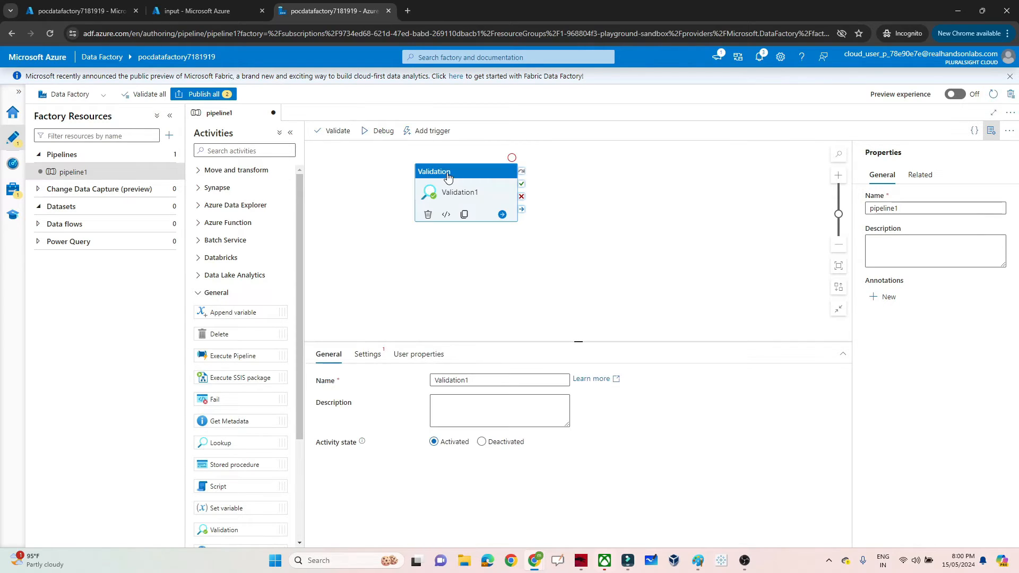
pyautogui.click(451, 380)
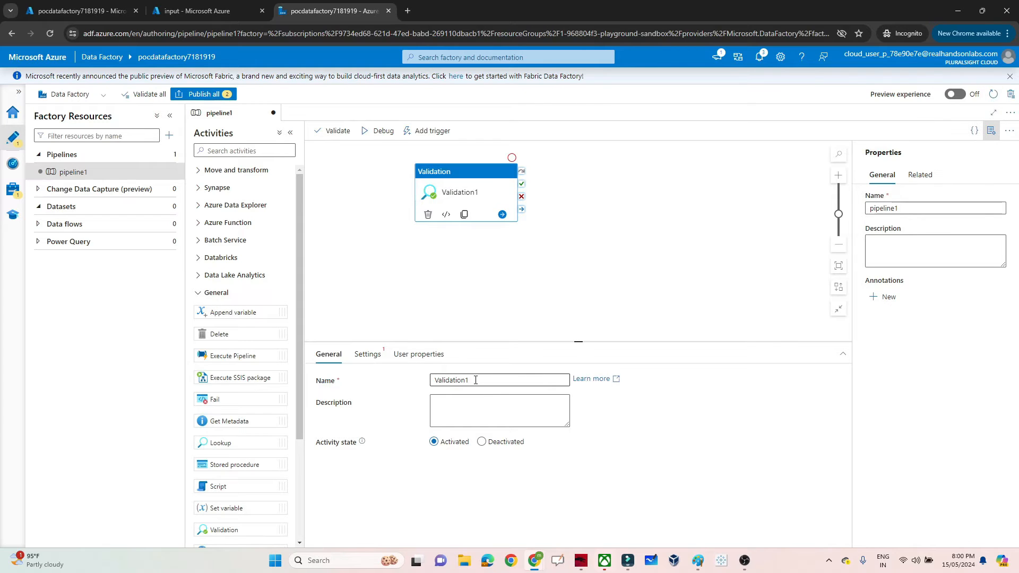
pyautogui.doubleClick(451, 380)
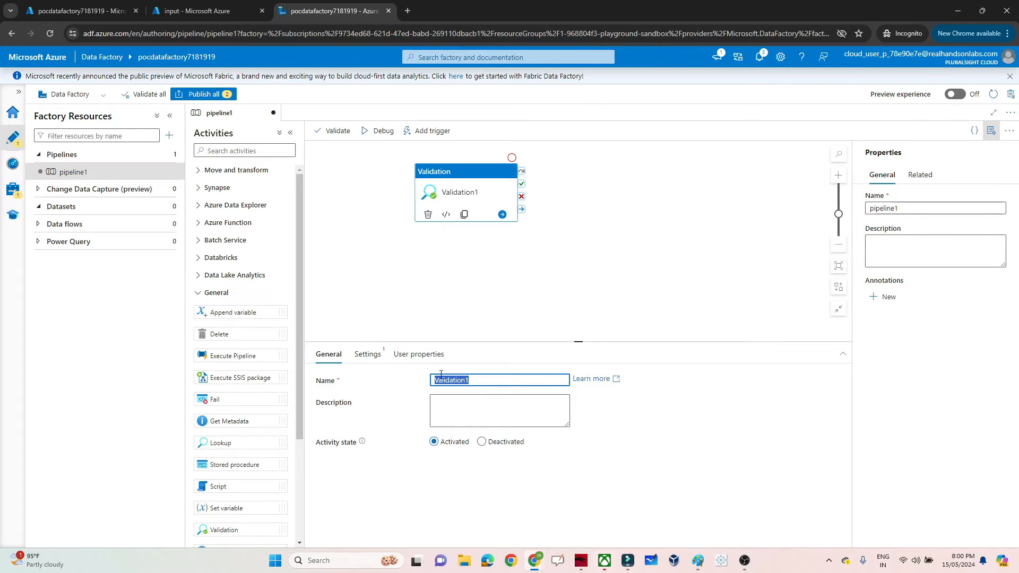
# Start a new dataset for the Validation activity, using Azure Blob Storage as the data store and DelimitedText as the format.
pyautogui.click(368, 356)
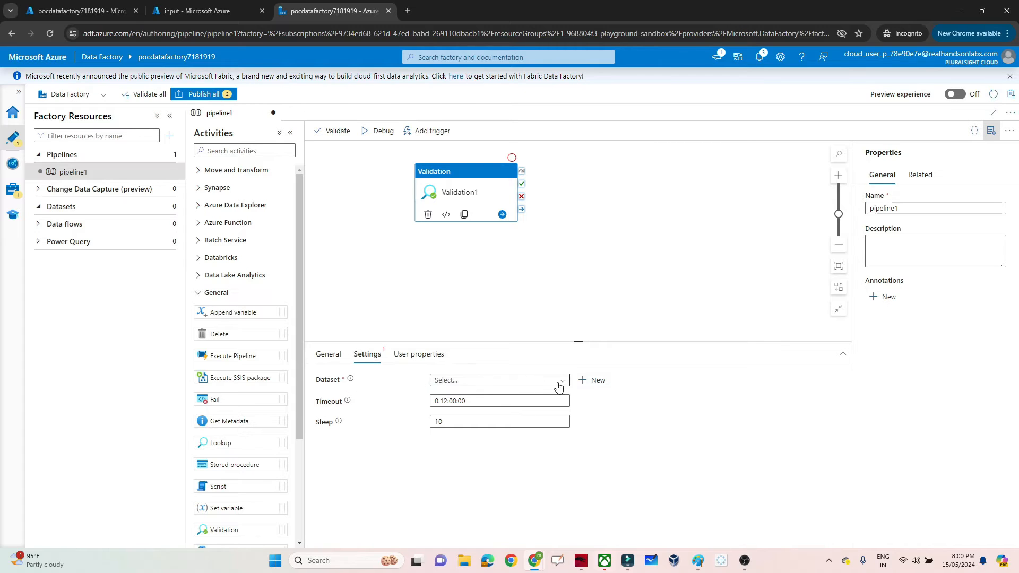
pyautogui.click(598, 383)
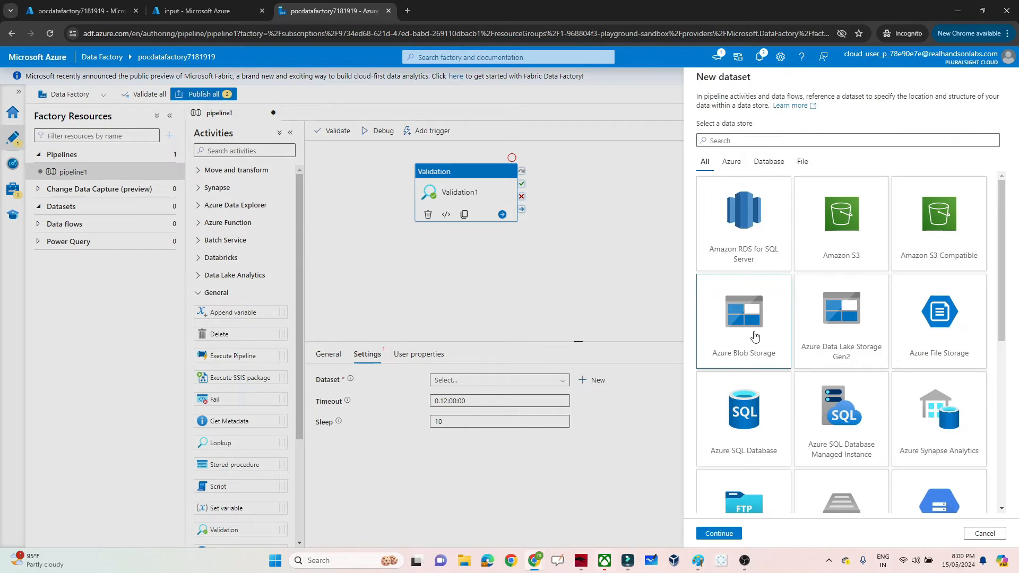
pyautogui.click(720, 534)
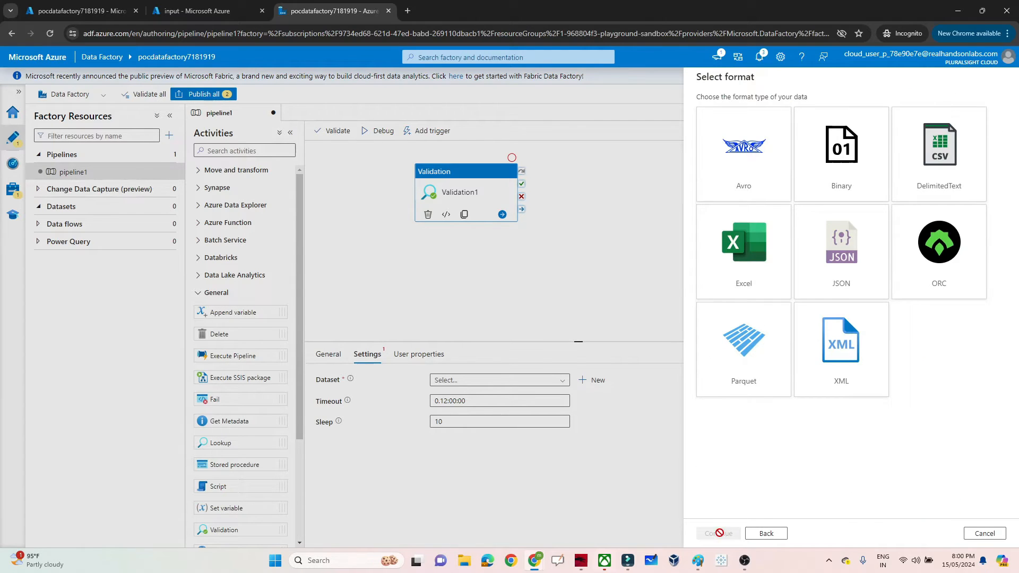
pyautogui.click(939, 170)
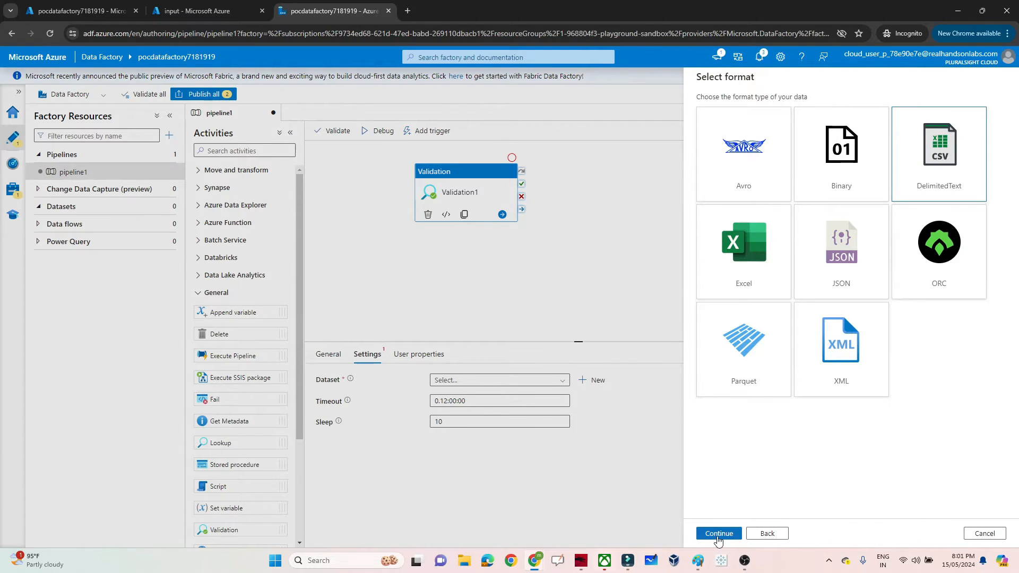
pyautogui.click(720, 533)
# Create a new linked service for the dataset using the P8-Real Hands-On Labs subscription and the storage account pocstorage7181819.
pyautogui.click(746, 149)
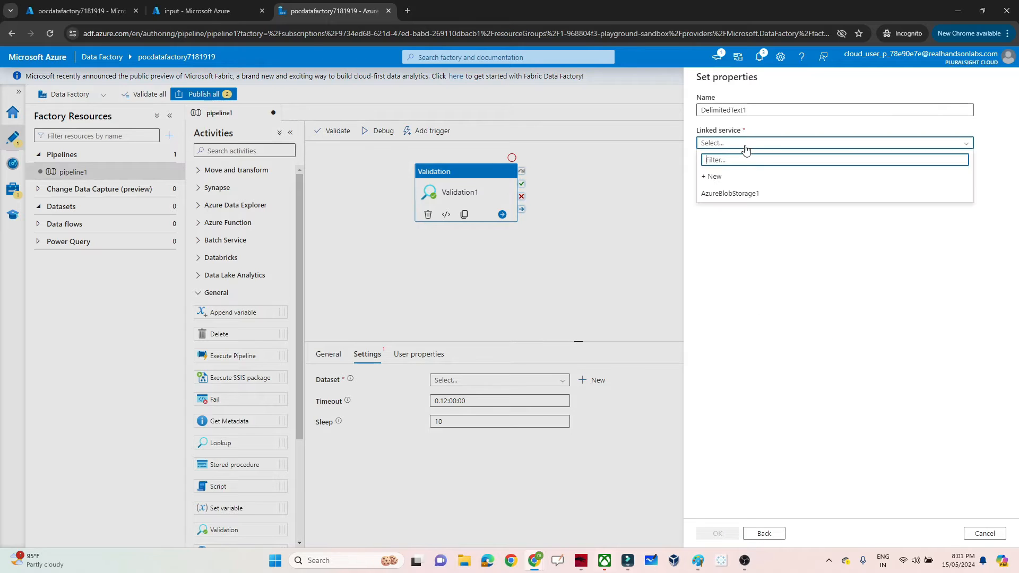
pyautogui.click(716, 176)
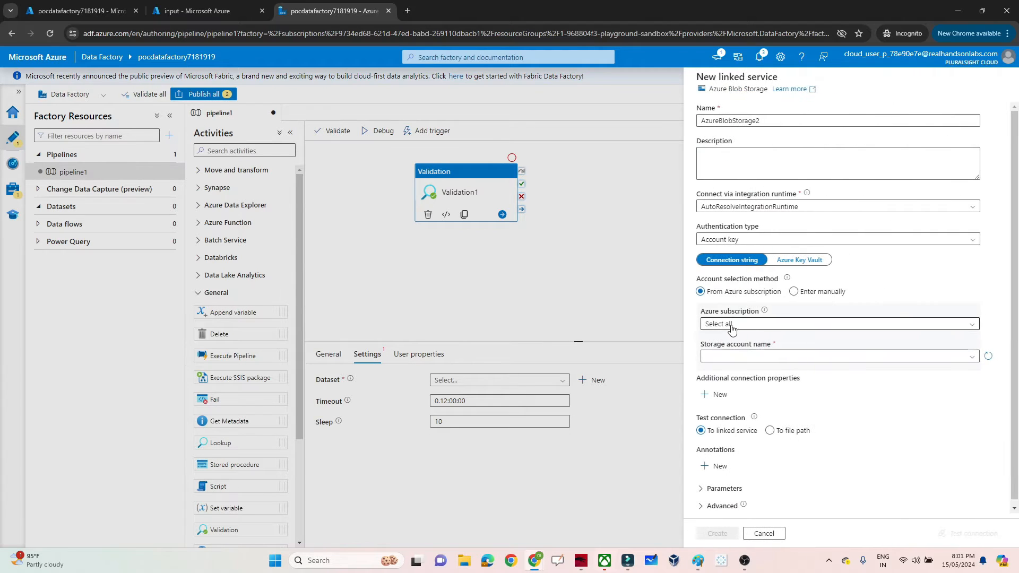
pyautogui.click(732, 329)
pyautogui.click(714, 355)
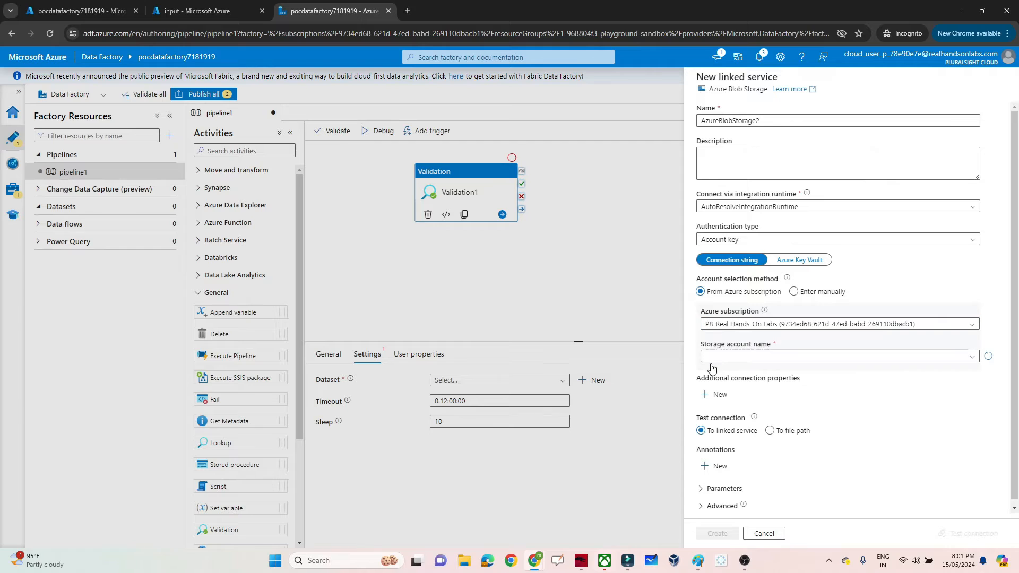
pyautogui.click(717, 356)
pyautogui.click(734, 374)
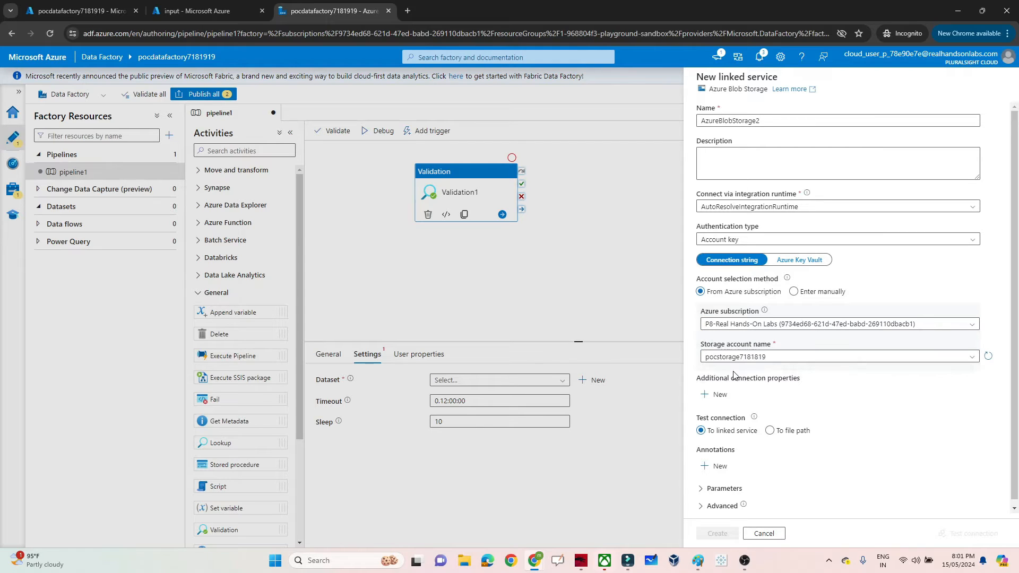
pyautogui.click(721, 537)
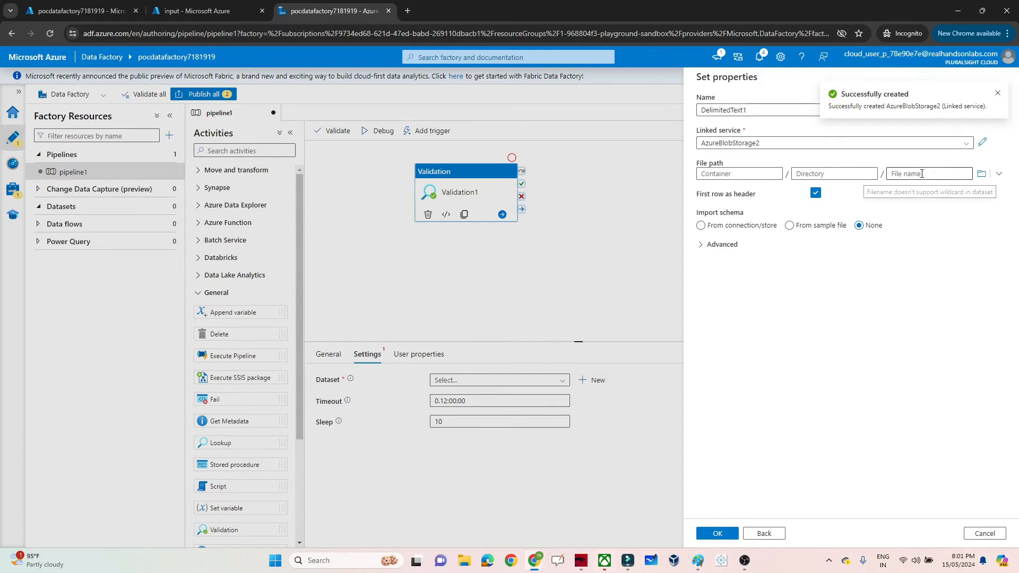
# Set the dataset's file path to the input container without choosing a file, and create the dataset.
pyautogui.click(982, 174)
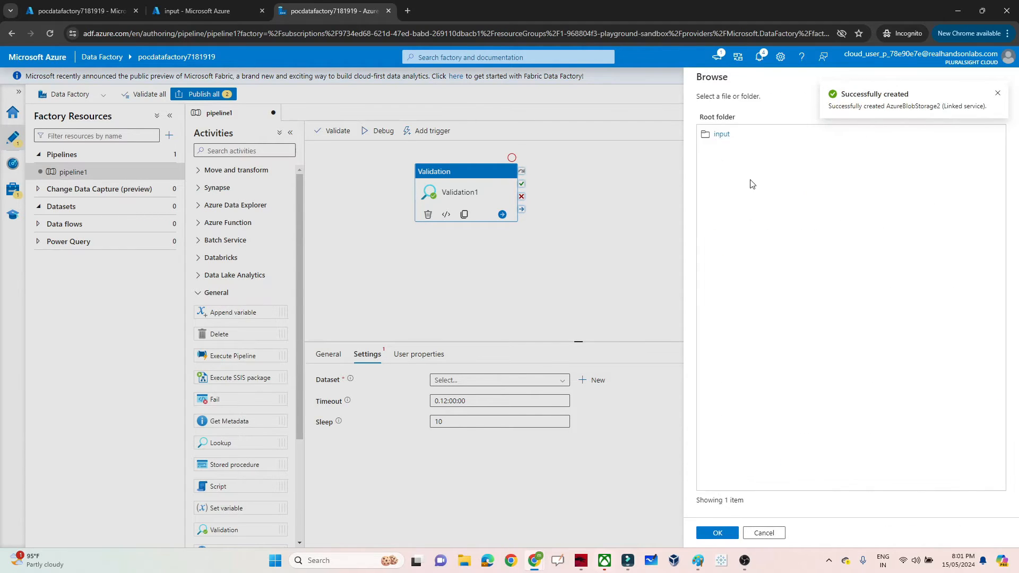
pyautogui.doubleClick(724, 137)
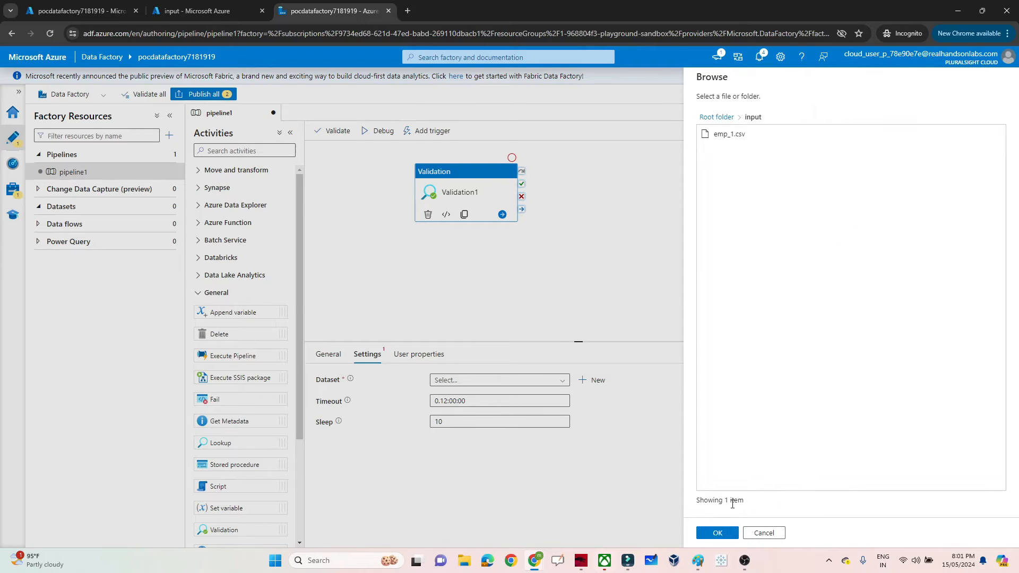
pyautogui.click(718, 534)
pyautogui.click(720, 536)
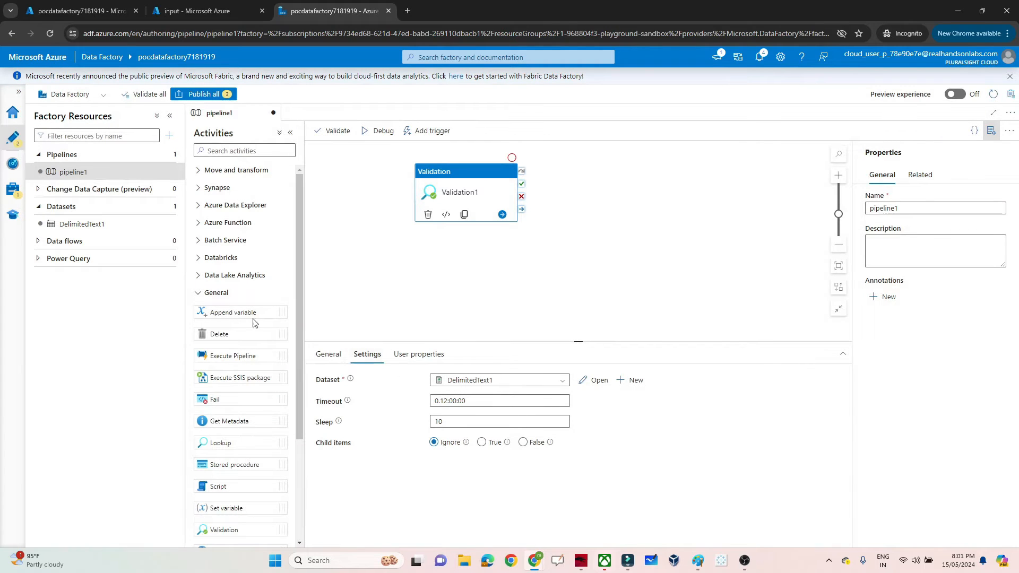
# Open the DelimitedText1 dataset and add a String parameter named filename.
pyautogui.click(78, 227)
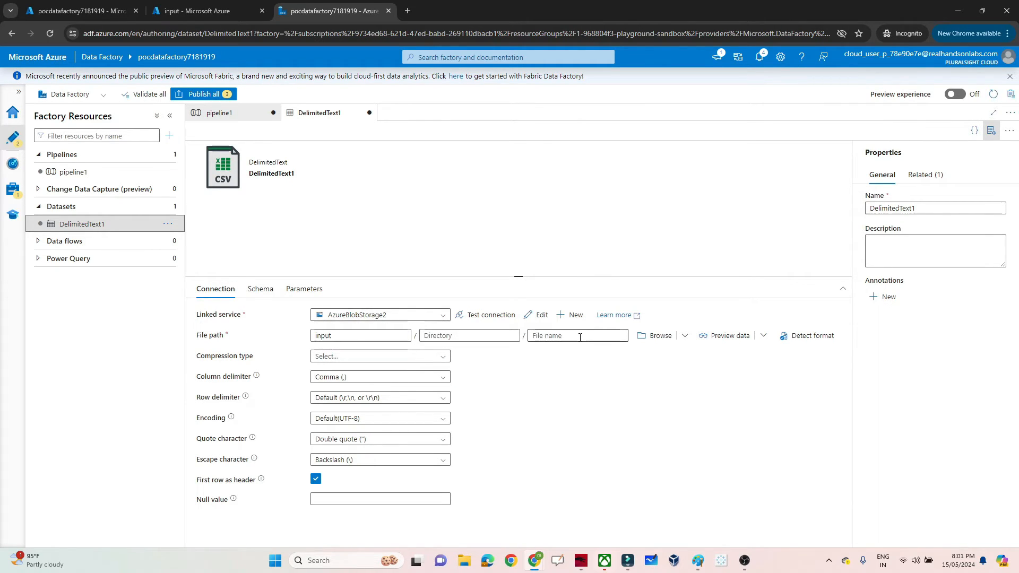
pyautogui.click(557, 338)
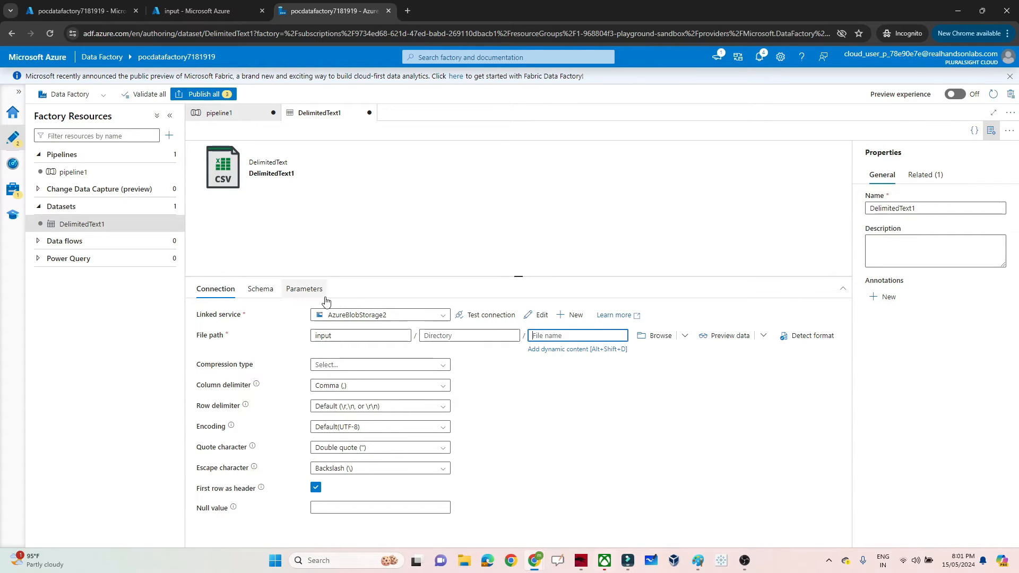
pyautogui.click(309, 293)
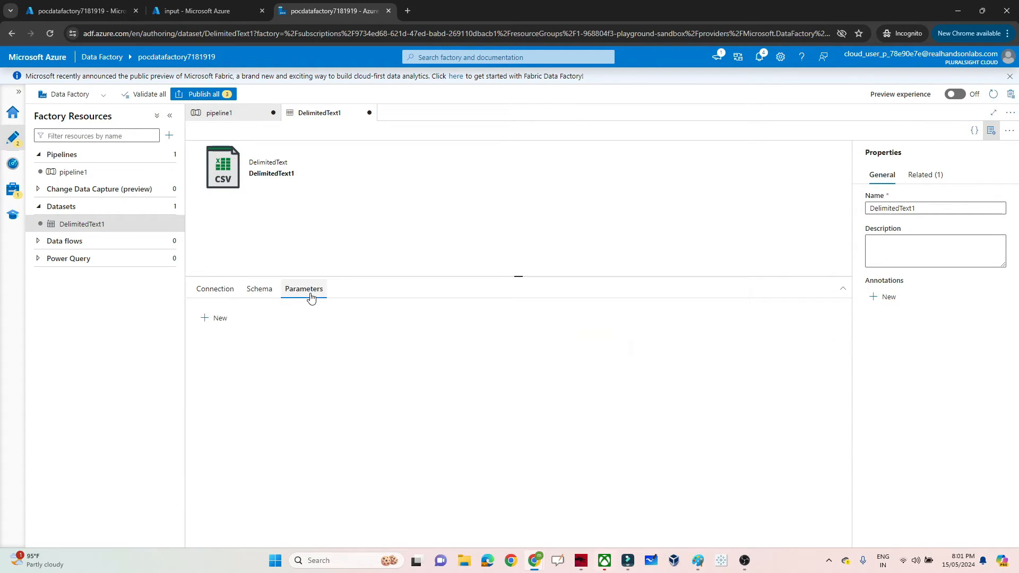
pyautogui.click(216, 321)
pyautogui.write('fi')
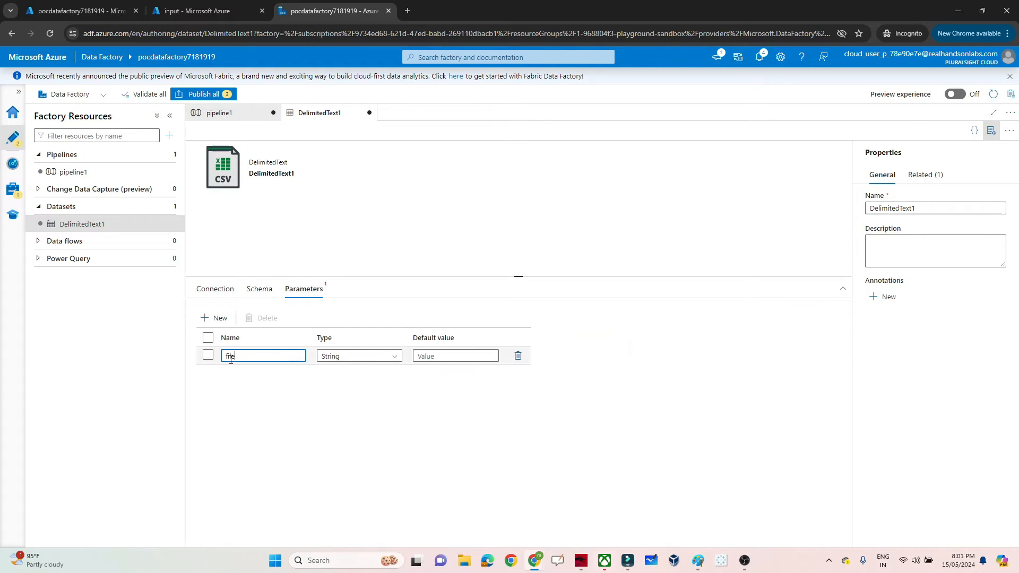
pyautogui.write('lename')
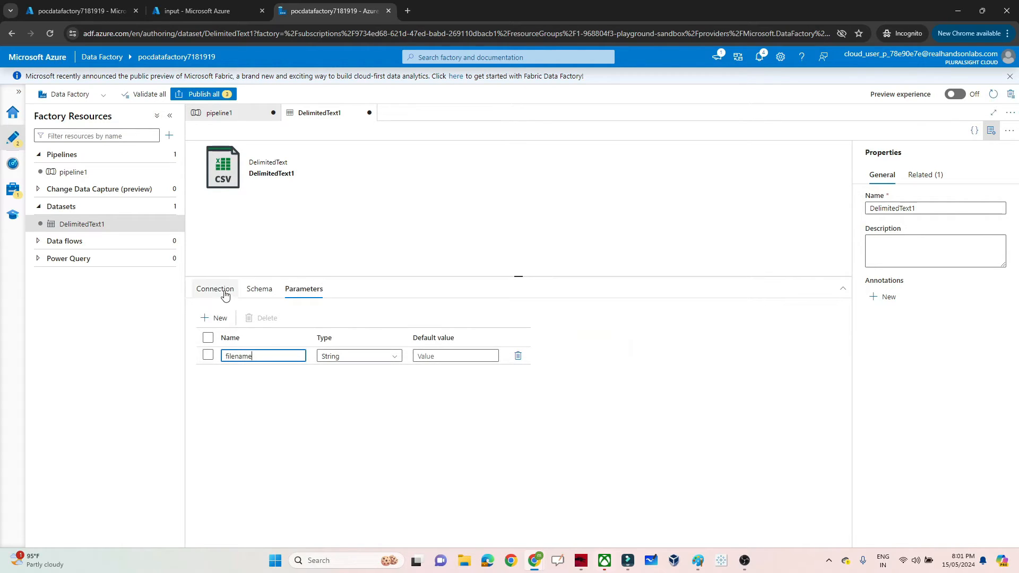
pyautogui.click(217, 290)
pyautogui.click(567, 336)
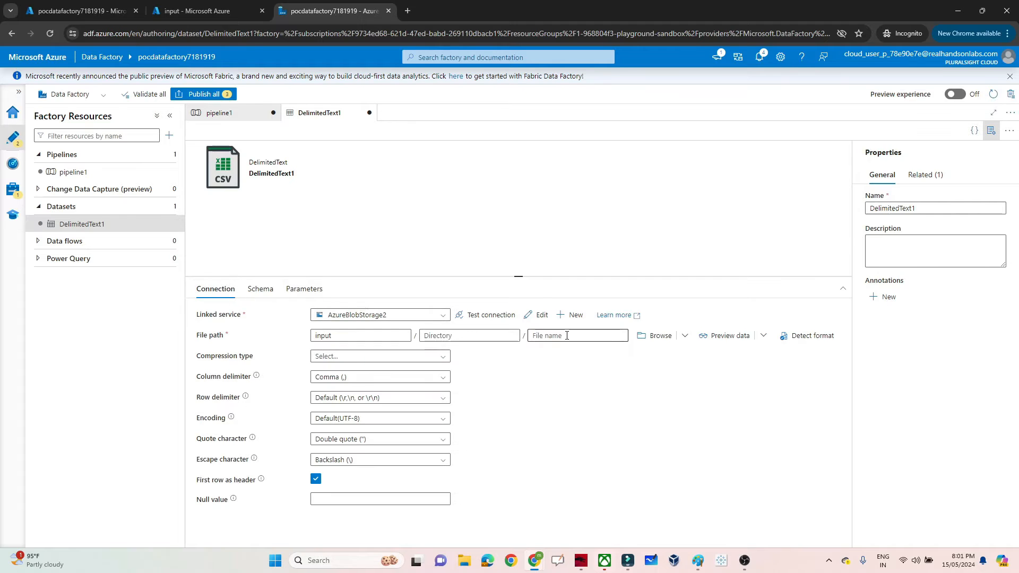
pyautogui.click(539, 350)
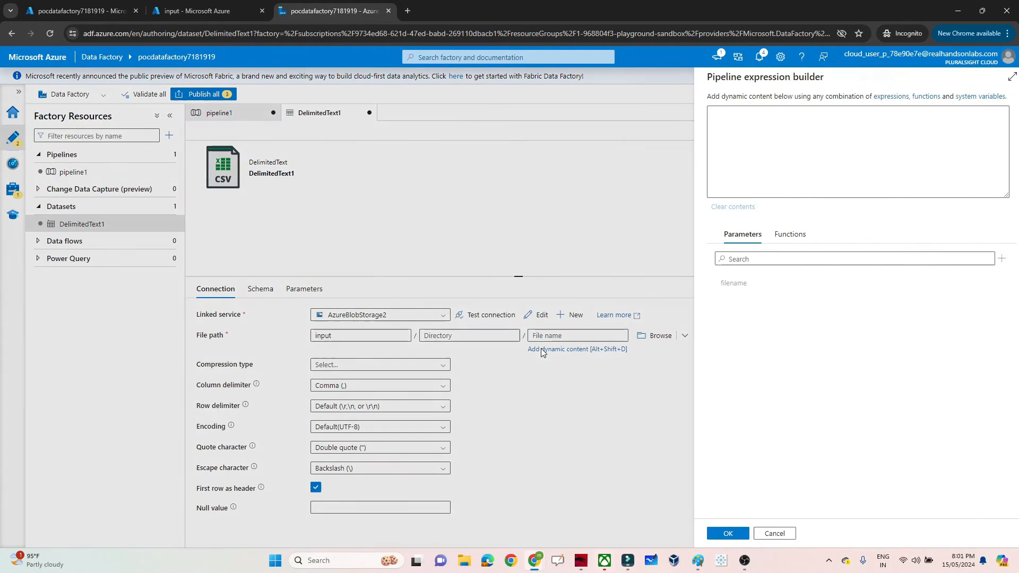
pyautogui.click(721, 284)
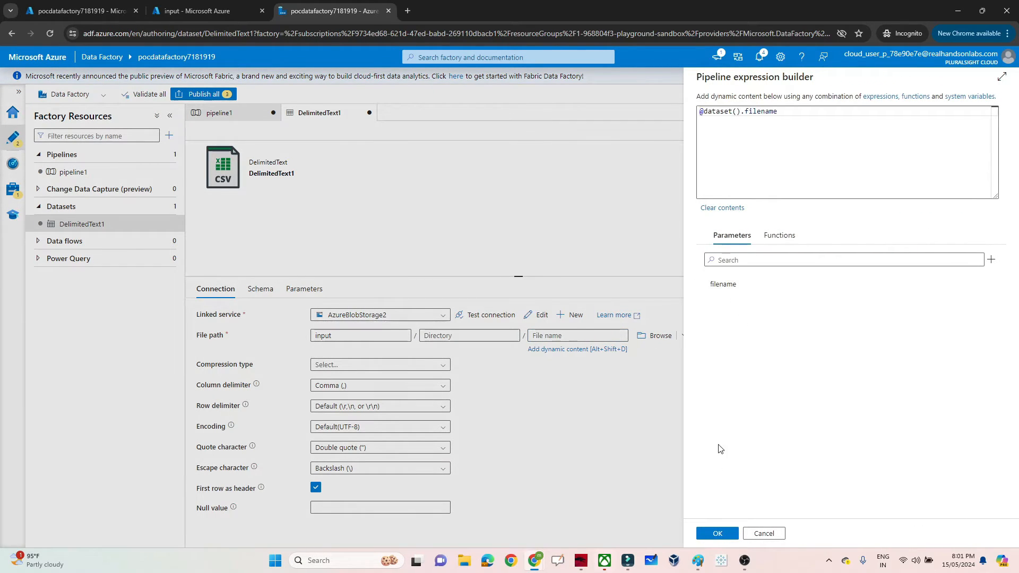
pyautogui.click(711, 534)
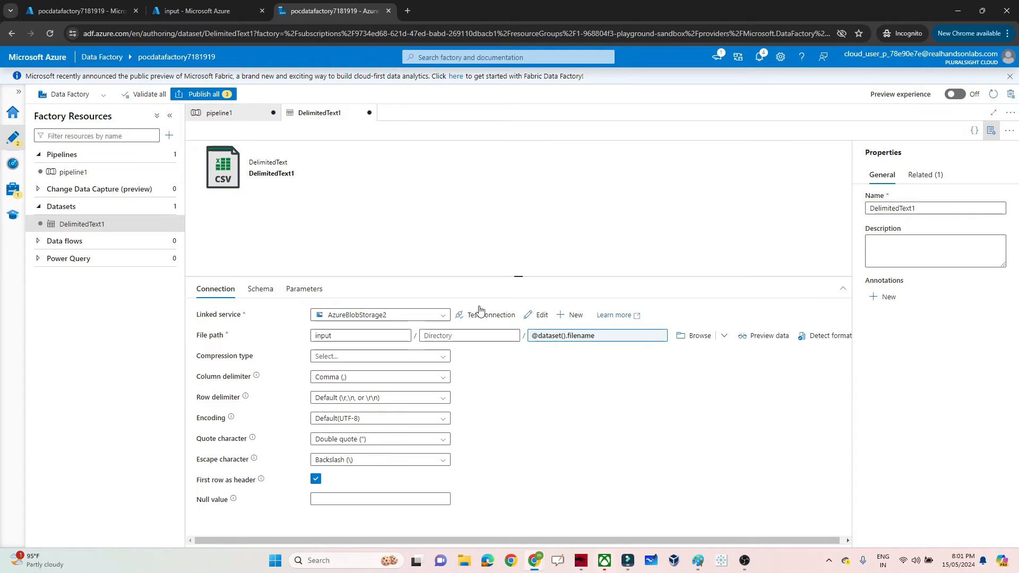
# Return to pipeline1 and add a String pipeline parameter named filename.
pyautogui.click(226, 114)
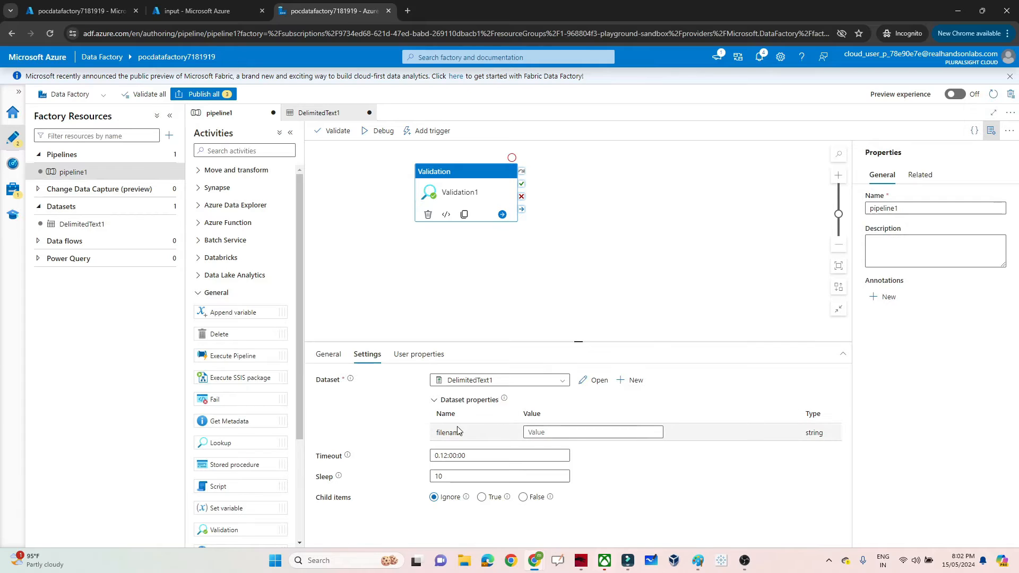
pyautogui.click(538, 432)
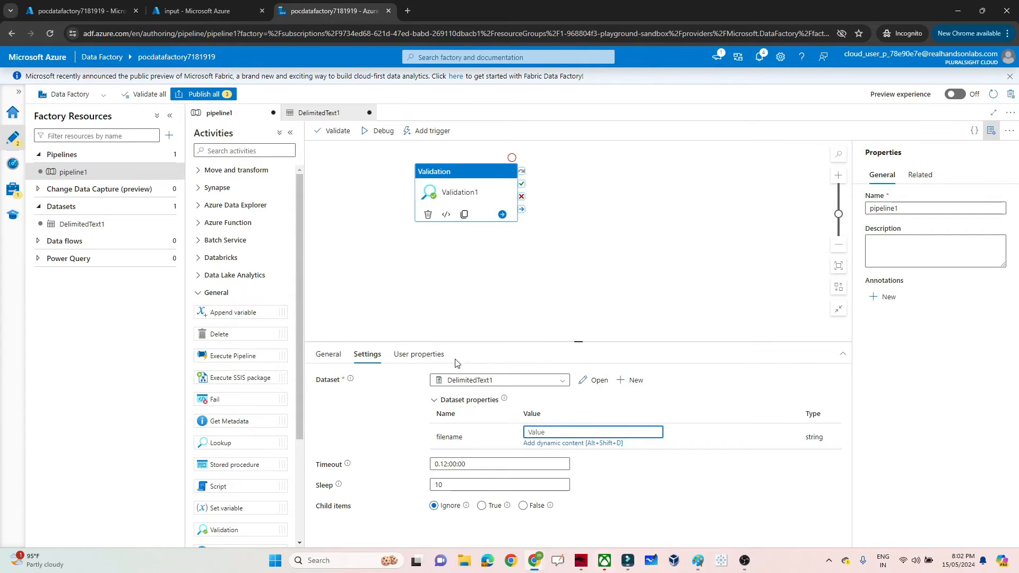
pyautogui.click(644, 228)
pyautogui.click(337, 385)
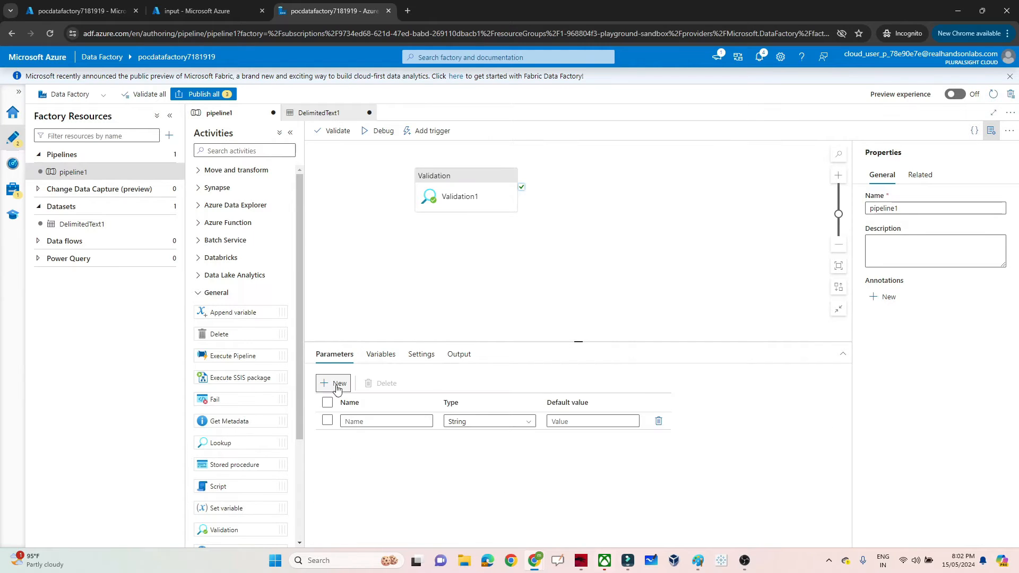
pyautogui.click(354, 421)
pyautogui.write('file')
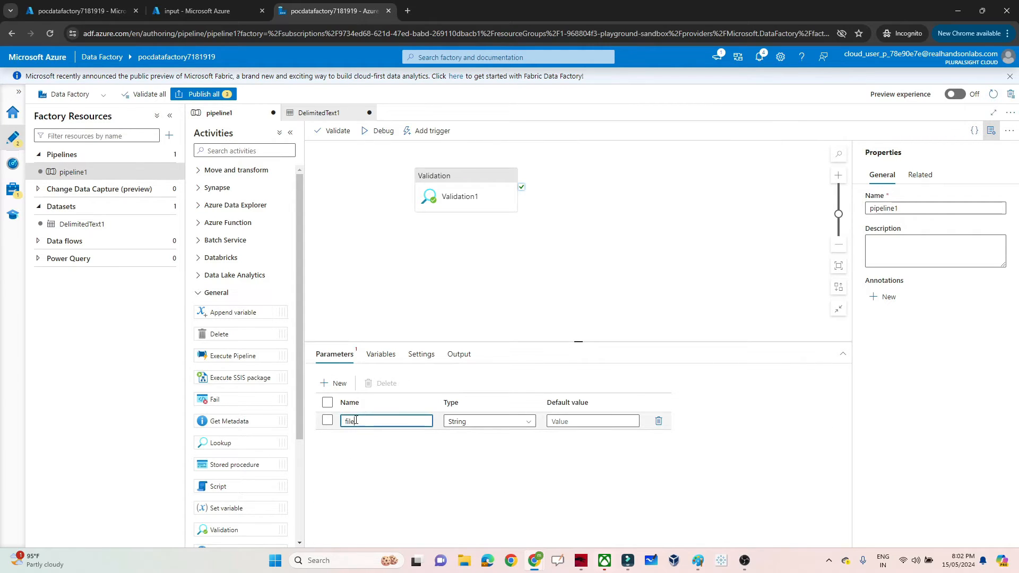
pyautogui.write('name')
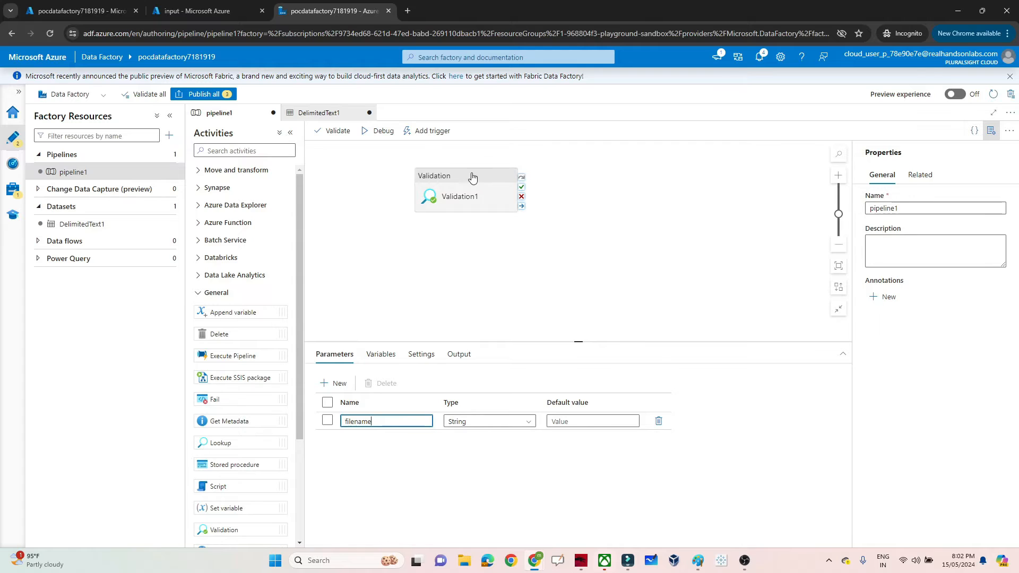
pyautogui.click(475, 178)
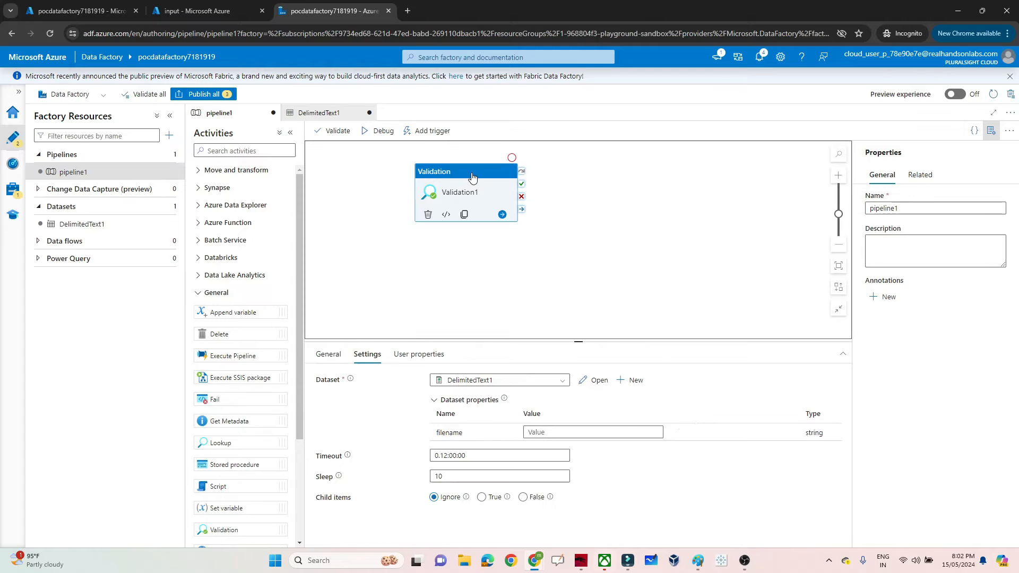
pyautogui.click(573, 432)
pyautogui.click(576, 443)
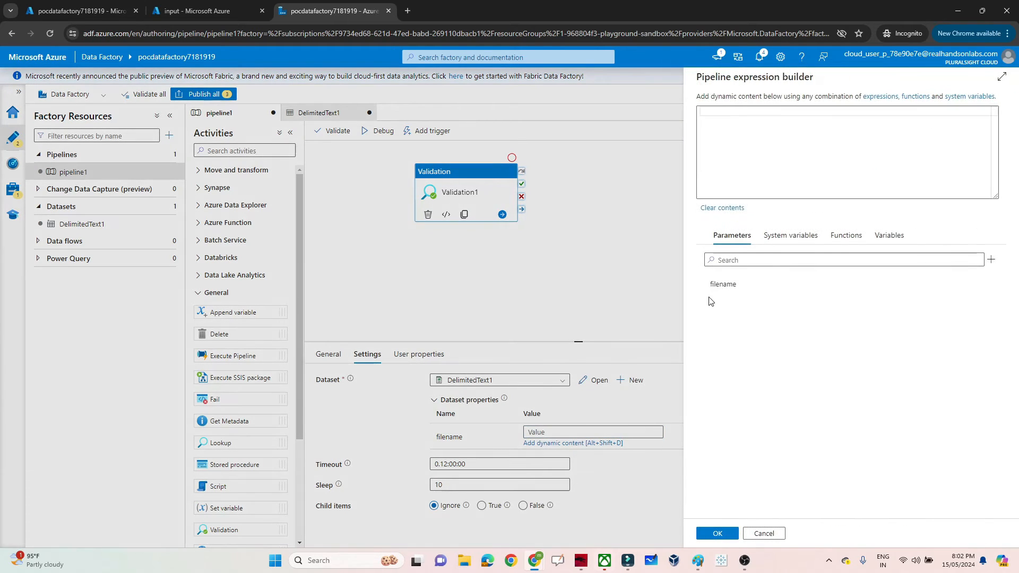
pyautogui.click(722, 286)
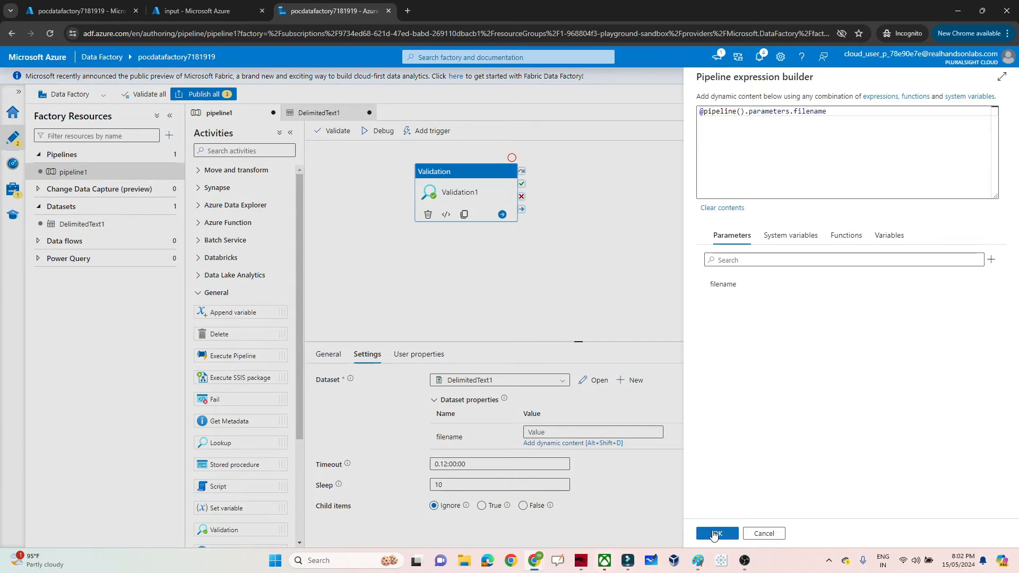
pyautogui.click(717, 533)
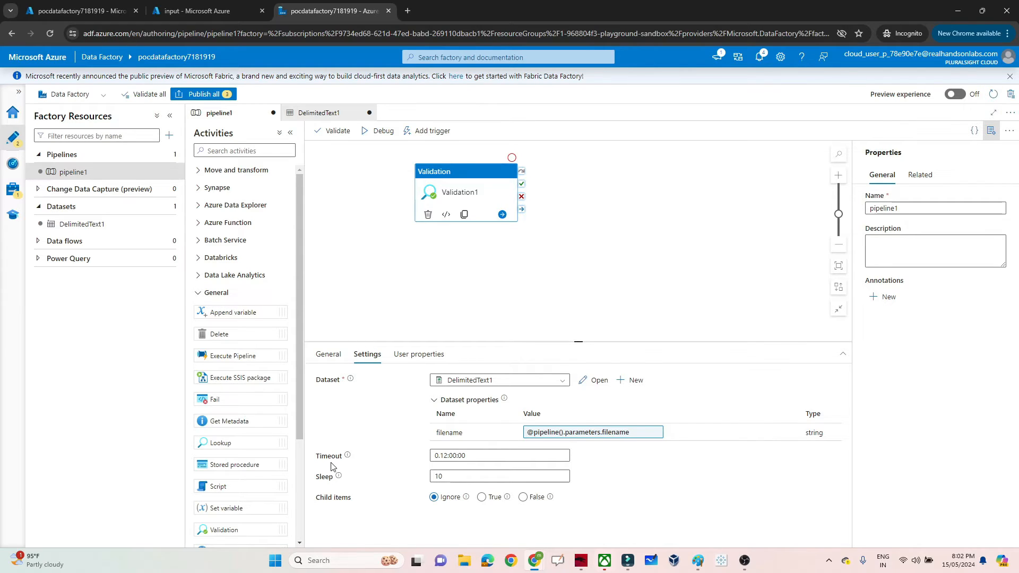
# Set the Validation activity's timeout to 30 seconds, entered as 0.00:00:30.
pyautogui.moveTo(347, 457)
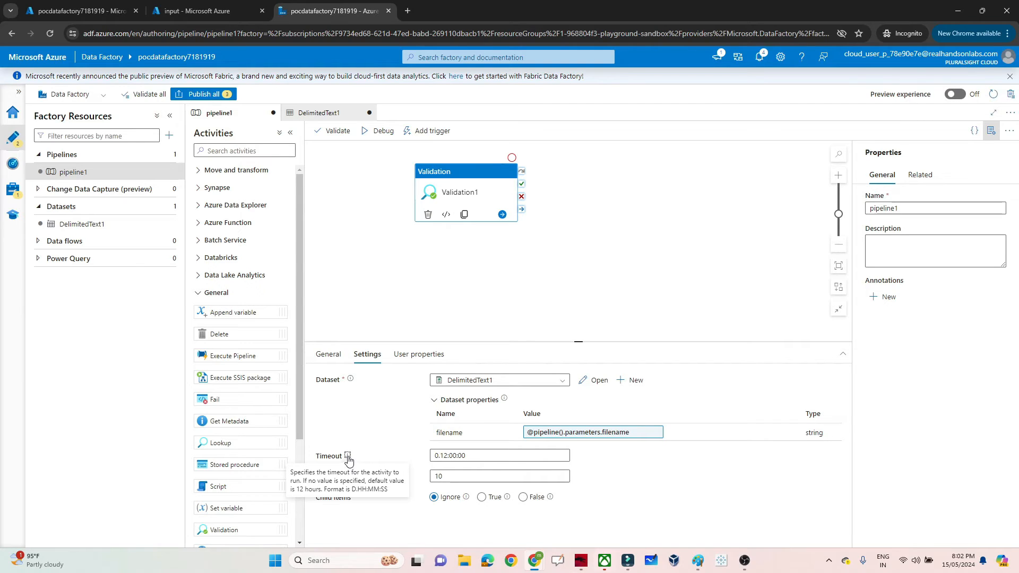
pyautogui.click(447, 457)
pyautogui.press('BackSpace')
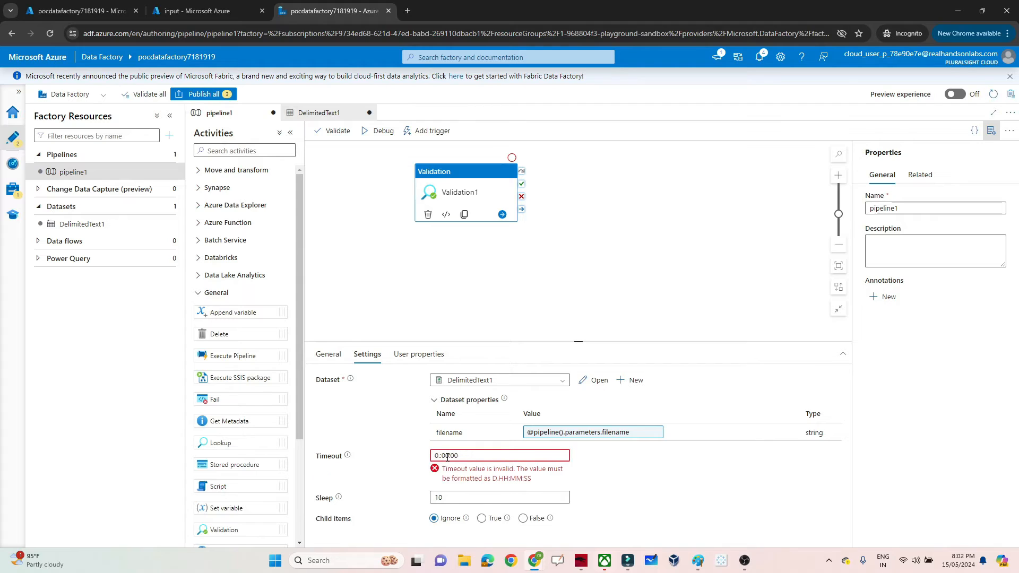
pyautogui.write('00')
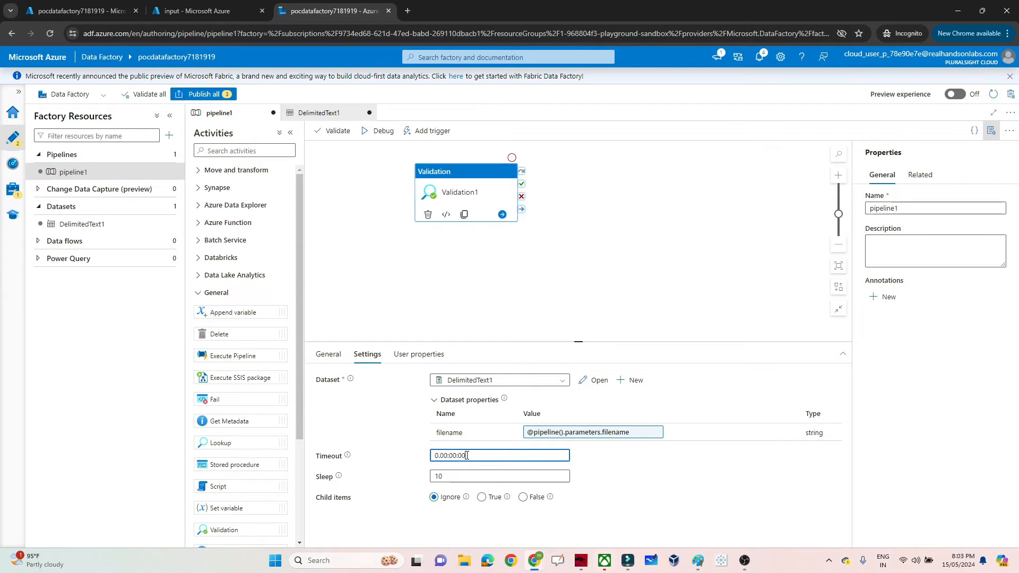
pyautogui.press('BackSpace')
pyautogui.press('BackSpace')
pyautogui.write('30')
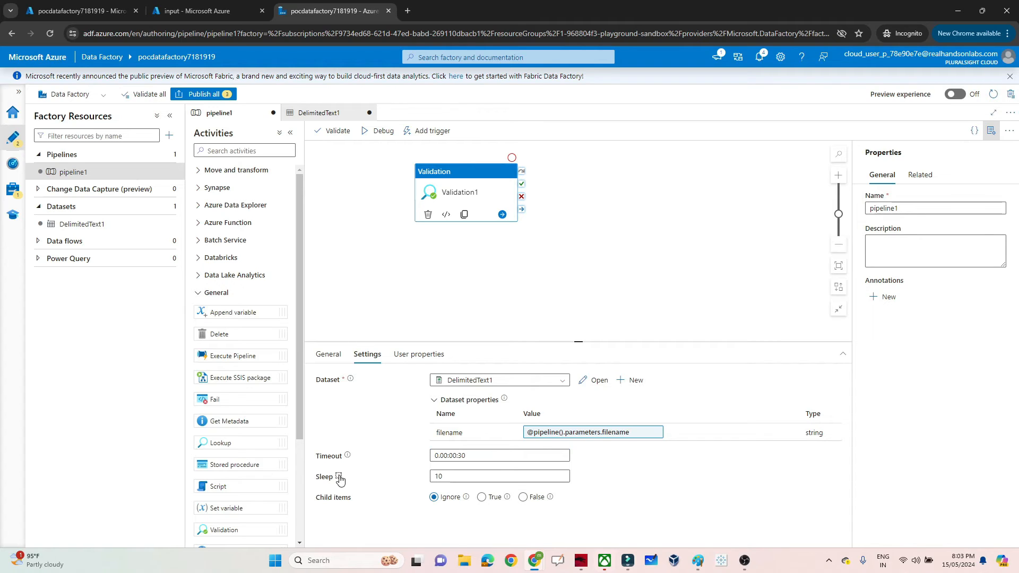
# Read the explanations of the Sleep setting and the Child items options, keeping Child items on Ignore.
pyautogui.moveTo(339, 477)
pyautogui.moveTo(466, 501)
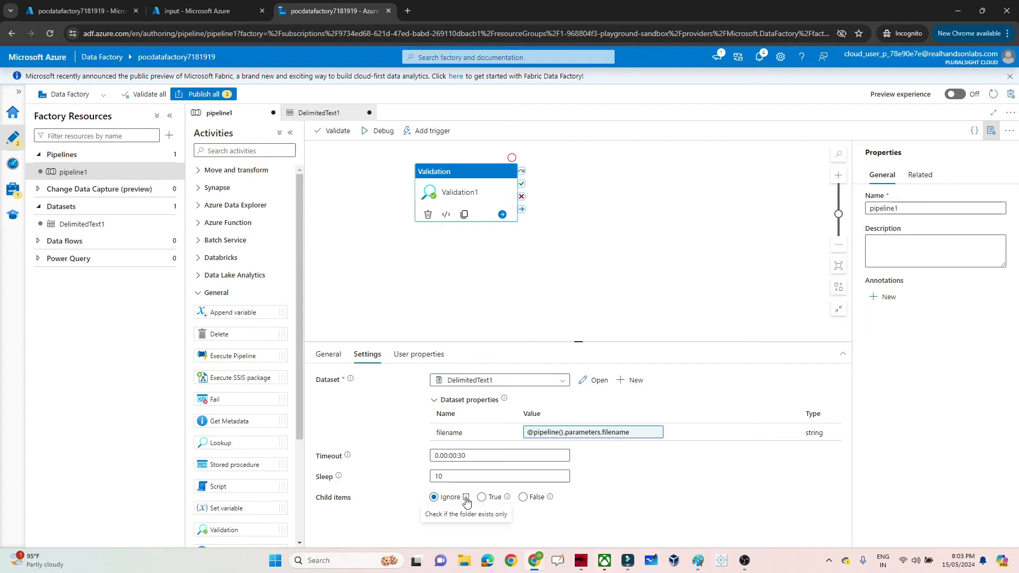
pyautogui.moveTo(507, 501)
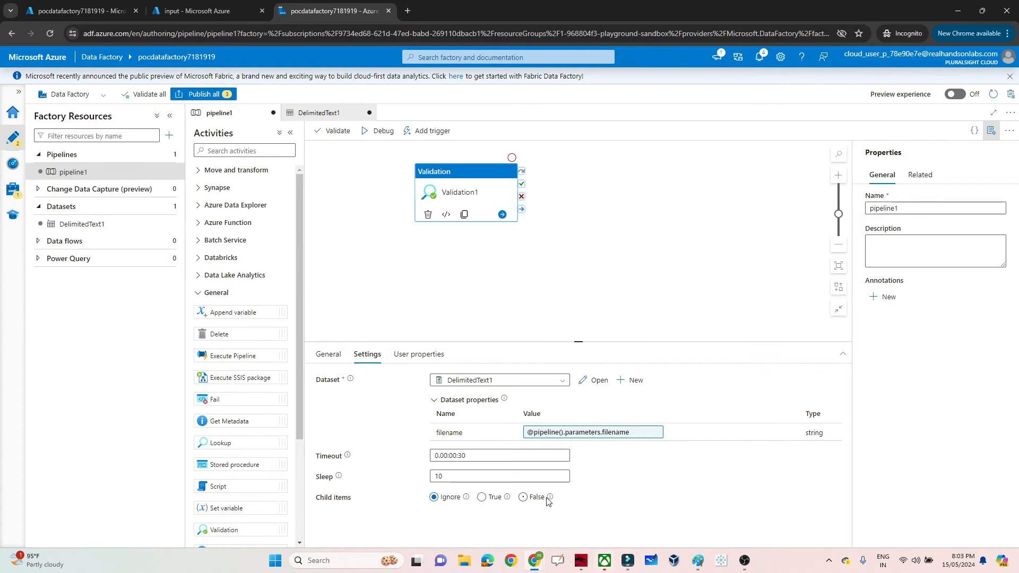
pyautogui.moveTo(550, 501)
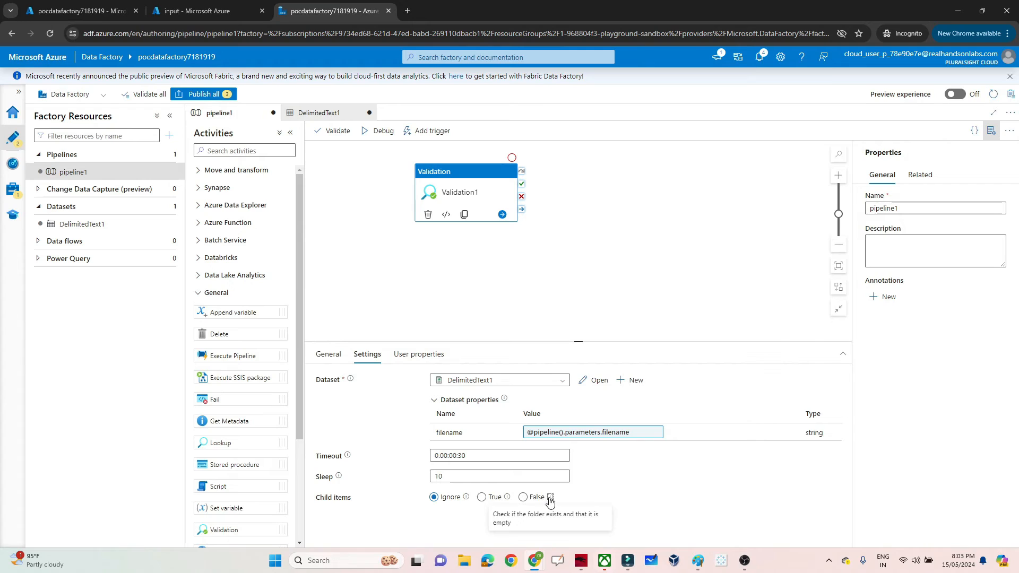
pyautogui.click(524, 498)
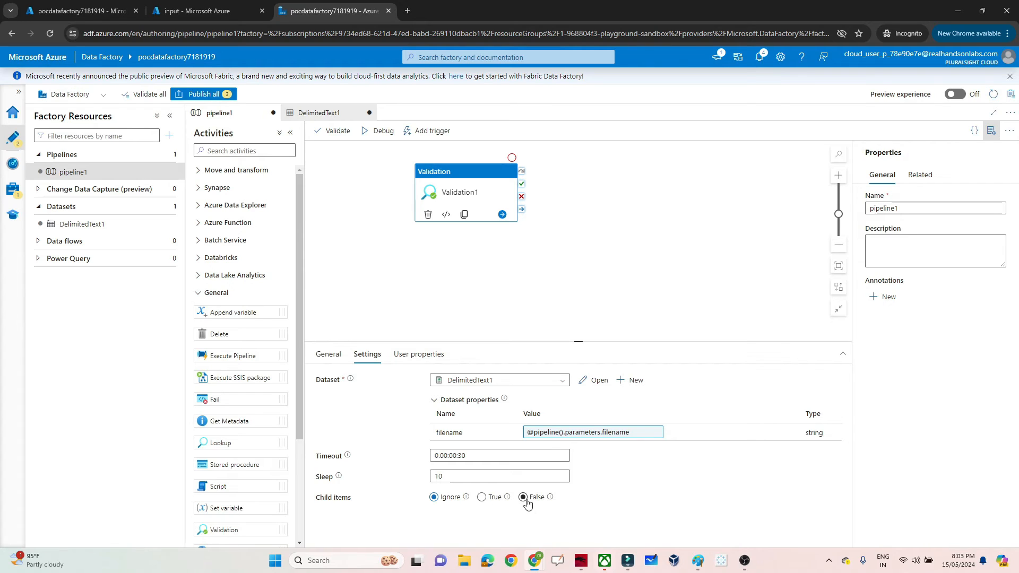
pyautogui.click(442, 501)
# Add a Set variable activity to the pipeline and connect it to Validation1's On success output.
pyautogui.moveTo(227, 509); pyautogui.dragTo(650, 180)
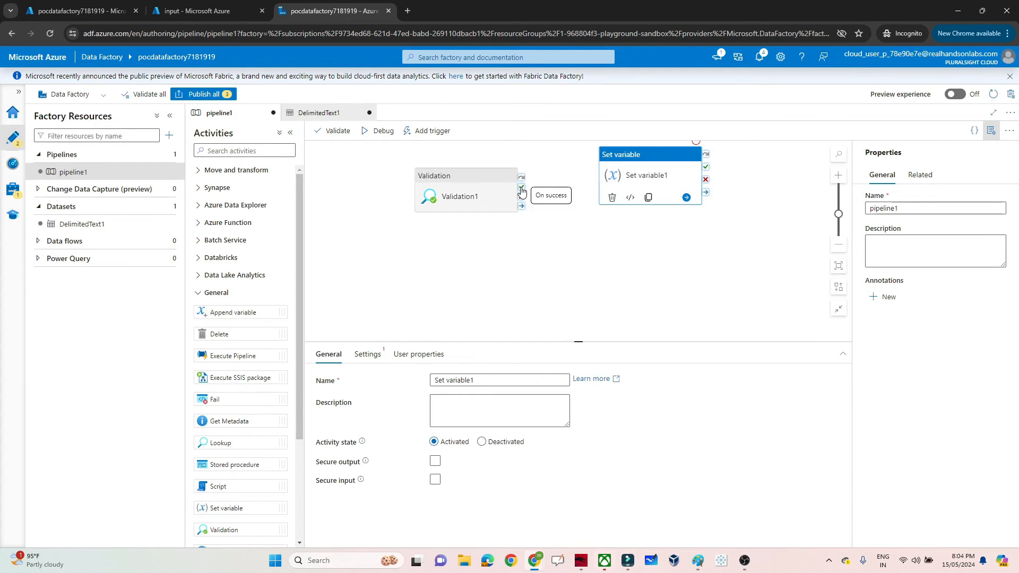
pyautogui.moveTo(522, 190); pyautogui.dragTo(599, 173)
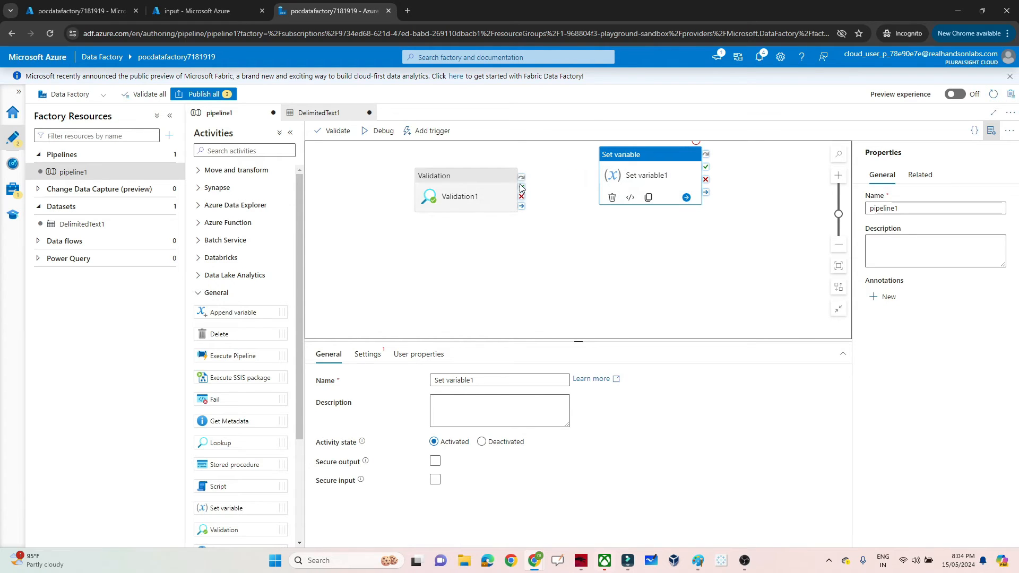
pyautogui.moveTo(522, 188); pyautogui.dragTo(605, 171)
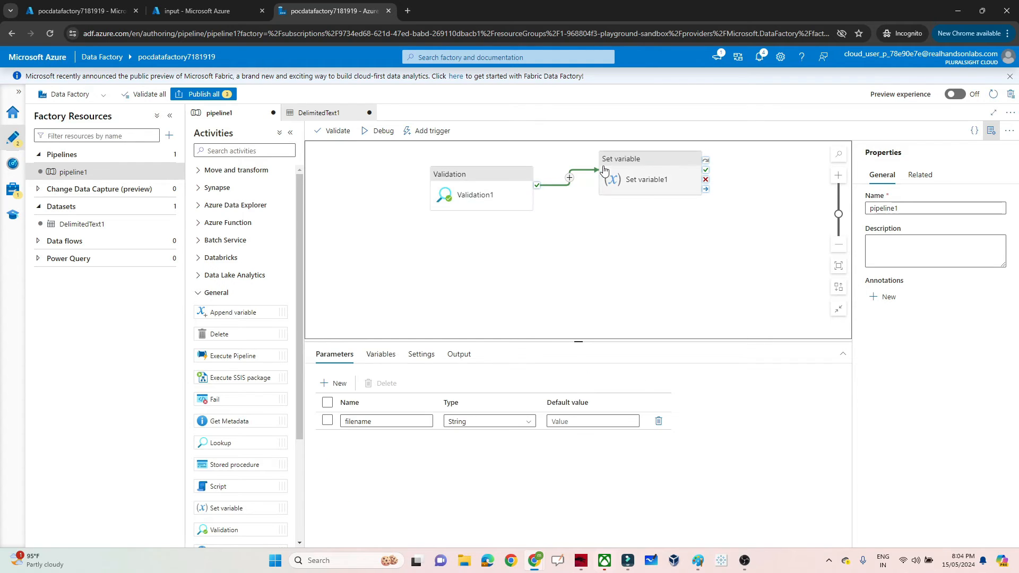
# Create a String pipeline variable named success in Set variable1's settings and set its value to True.
pyautogui.click(634, 161)
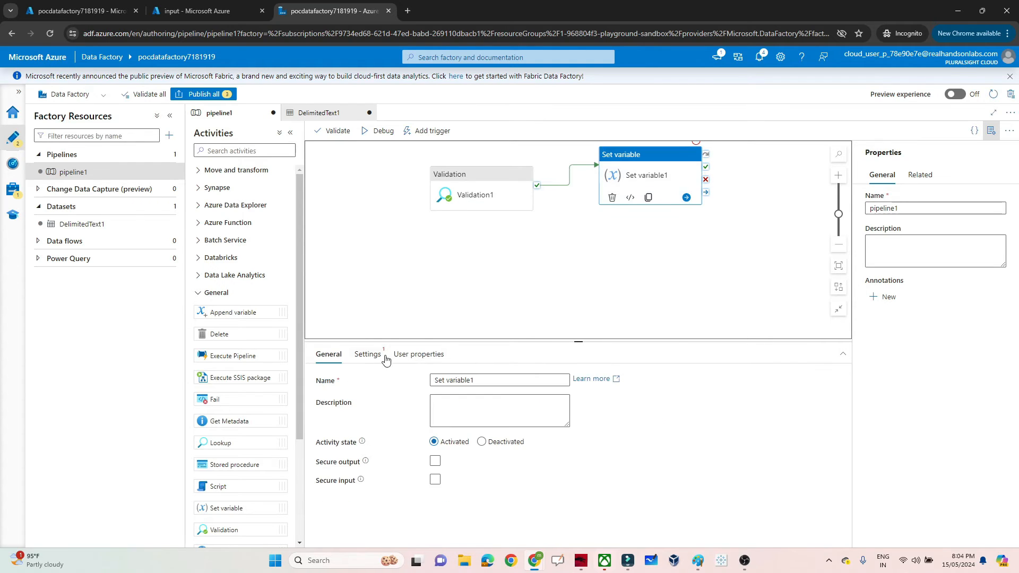
pyautogui.click(370, 357)
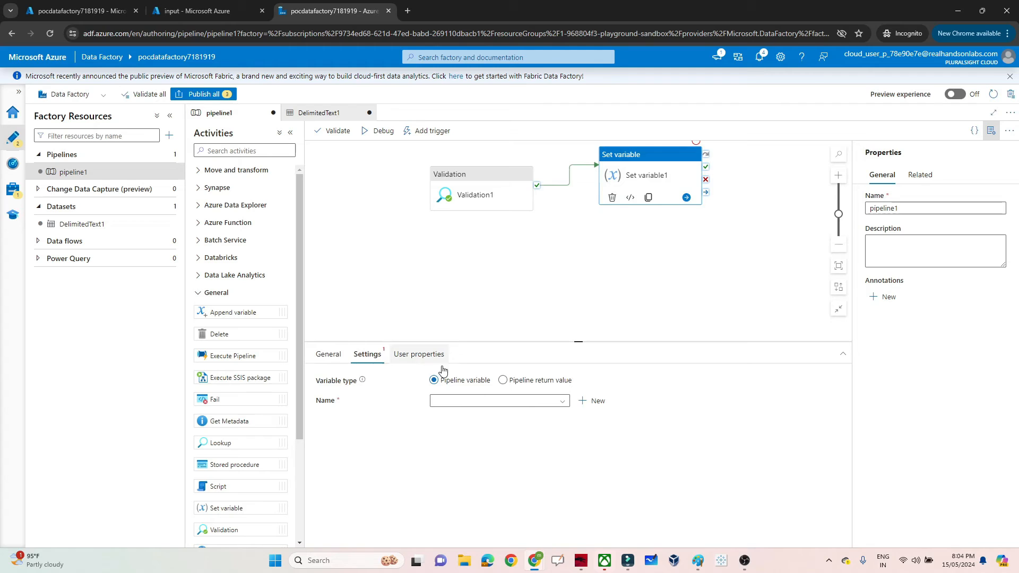
pyautogui.click(586, 400)
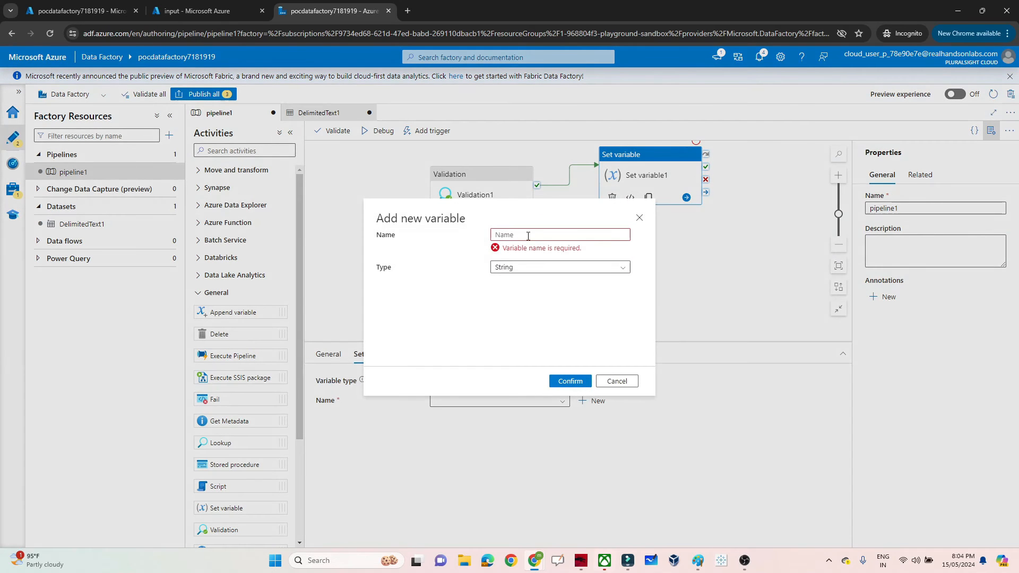
pyautogui.click(528, 237)
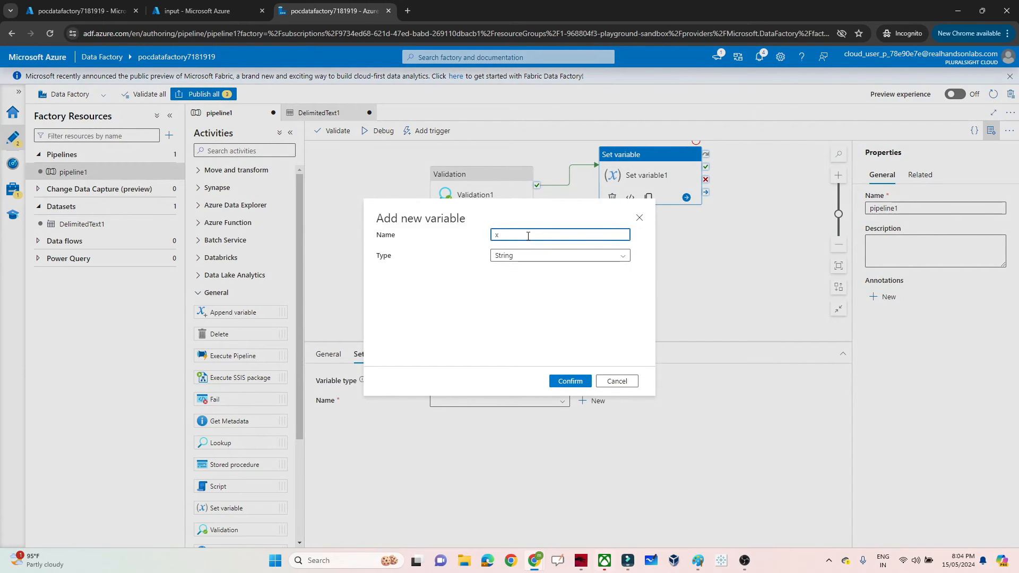
pyautogui.write('success')
pyautogui.click(556, 384)
pyautogui.click(463, 425)
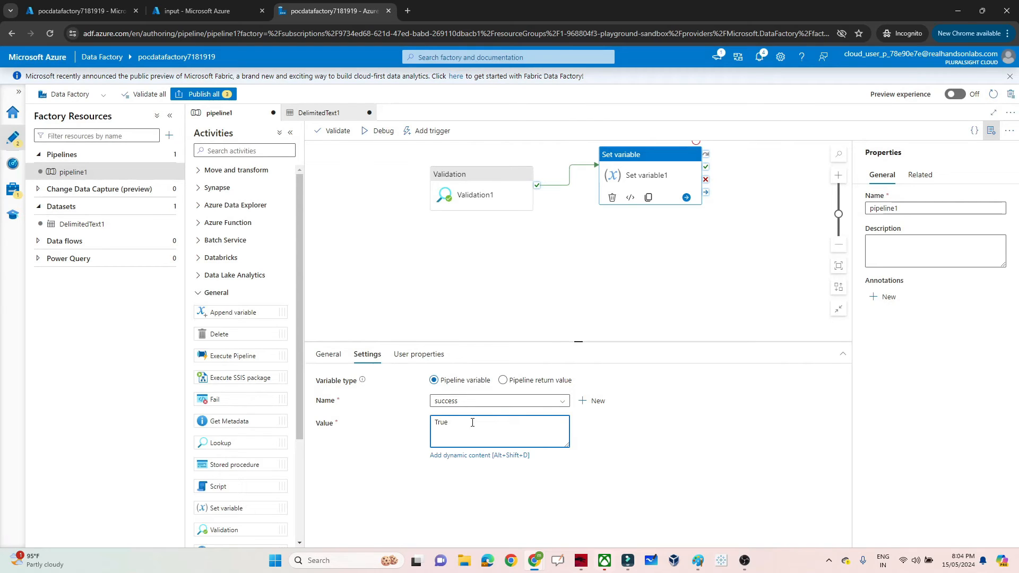
# Add a second Set variable activity below the first and connect it to Validation1's failure output.
pyautogui.click(578, 279)
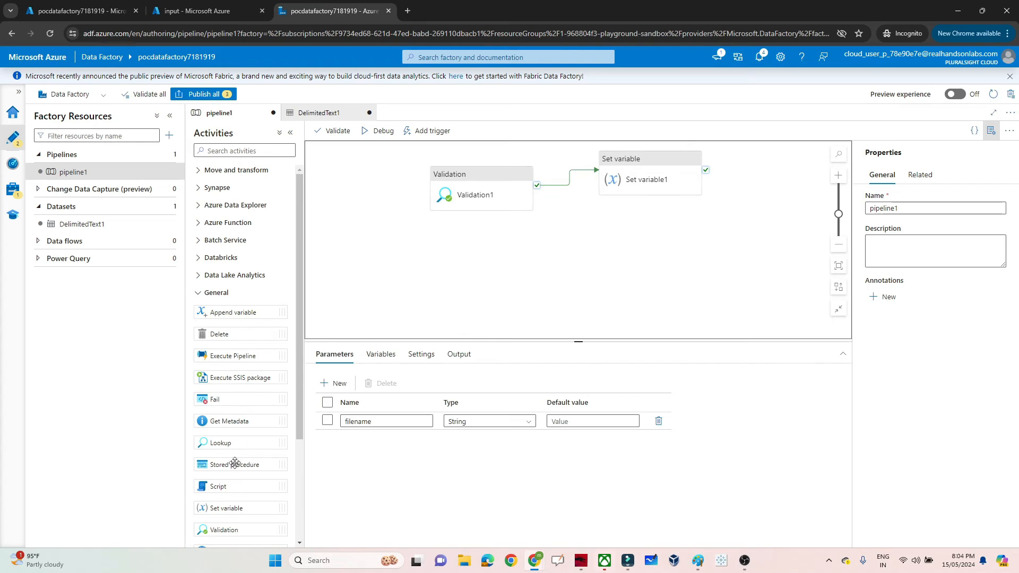
pyautogui.moveTo(229, 507); pyautogui.dragTo(637, 247)
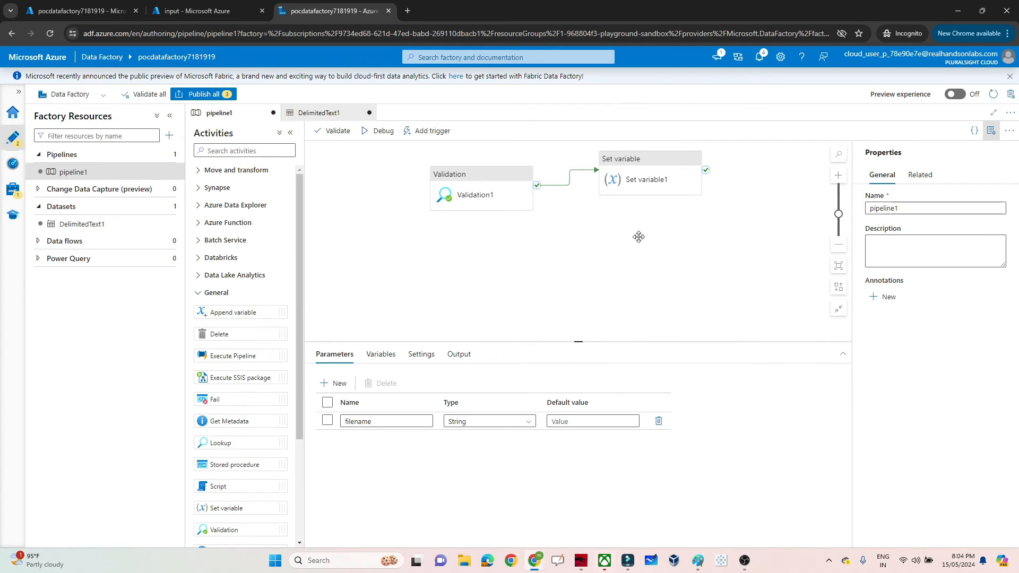
pyautogui.moveTo(537, 196); pyautogui.dragTo(601, 234)
# Create a String pipeline variable named failure in Set variable2's settings and set its value to failure.
pyautogui.click(626, 221)
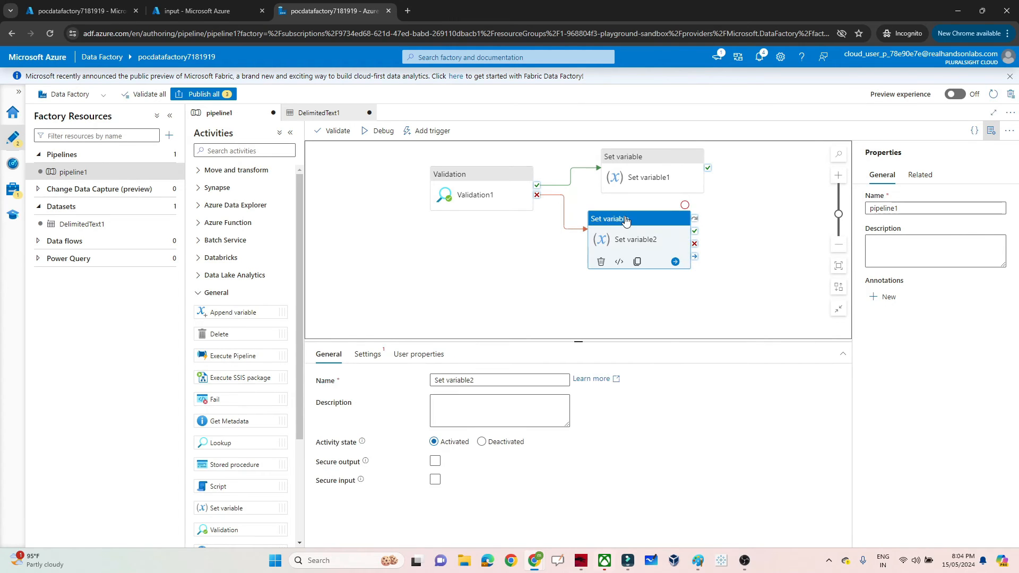
pyautogui.click(371, 354)
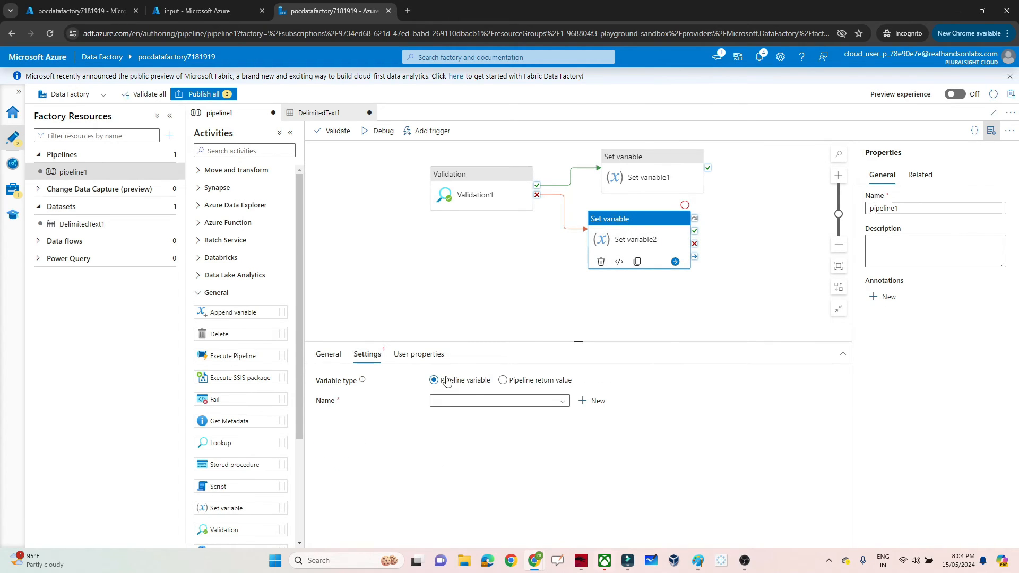
pyautogui.click(590, 402)
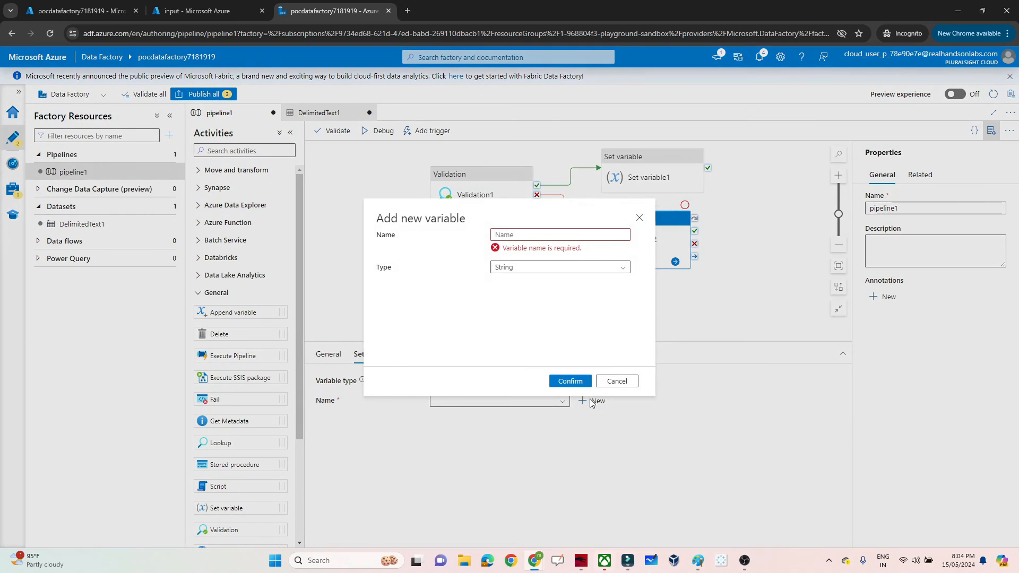
pyautogui.click(527, 236)
pyautogui.write('false')
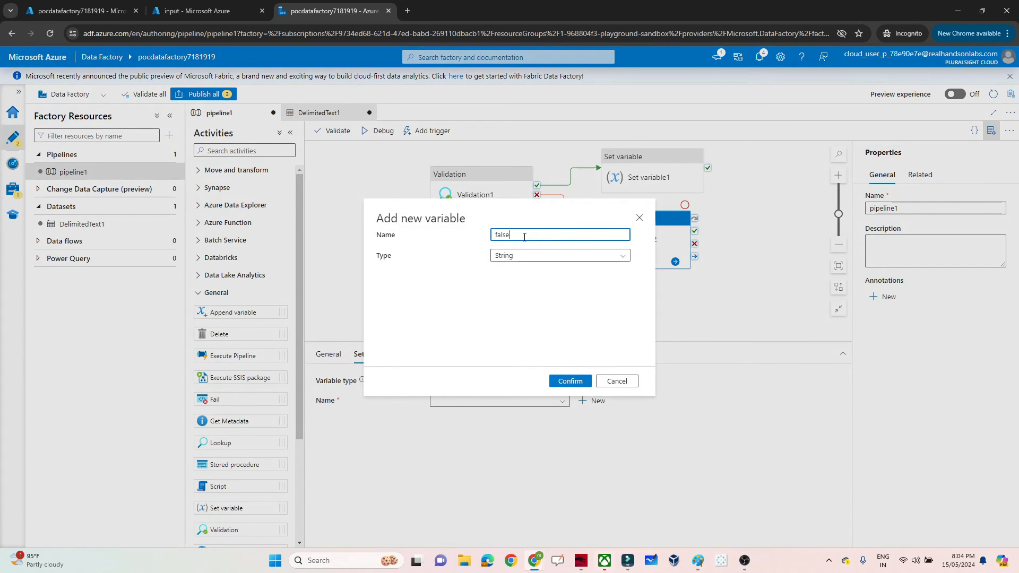
pyautogui.write('ilur')
pyautogui.click(579, 389)
pyautogui.click(489, 424)
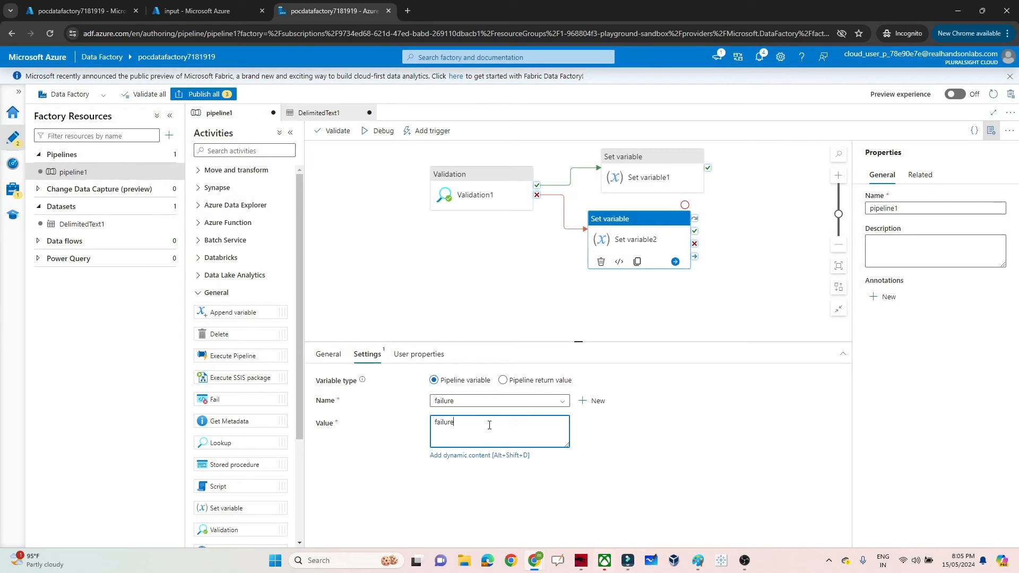
pyautogui.click(534, 310)
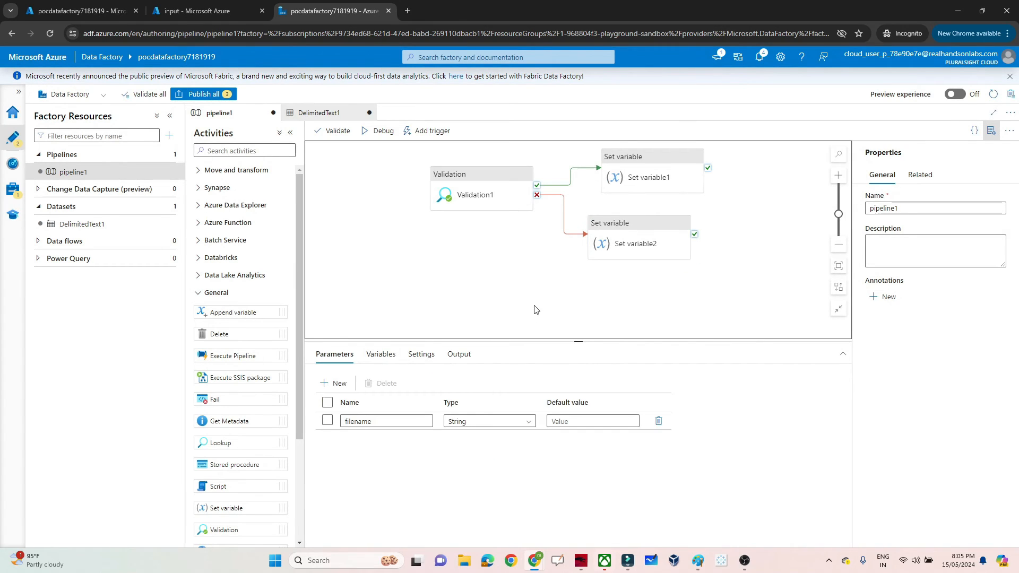
# Check the file name in the input container, then debug the pipeline with the filename parameter set to emp_1.csv.
pyautogui.click(491, 180)
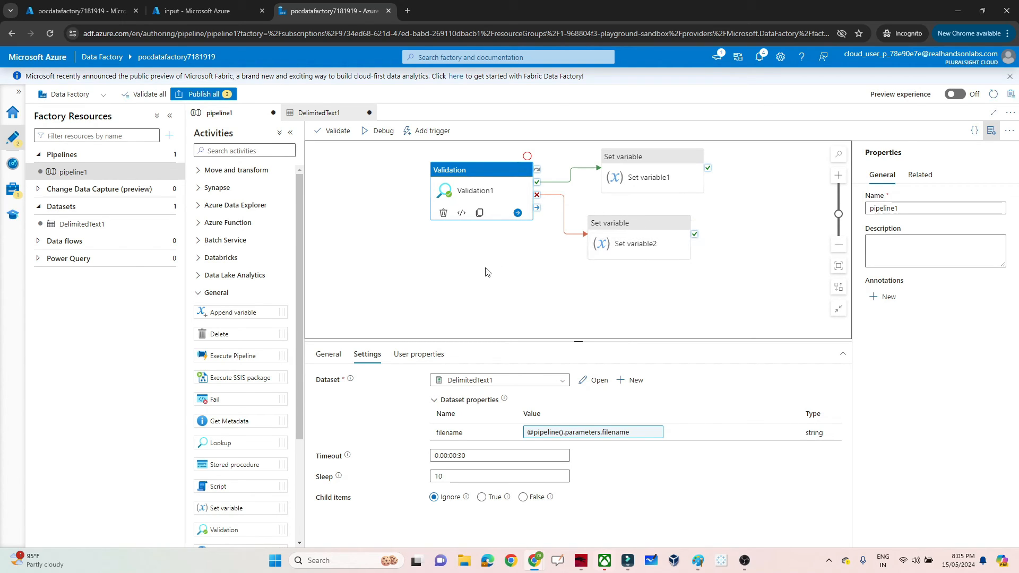
pyautogui.click(379, 134)
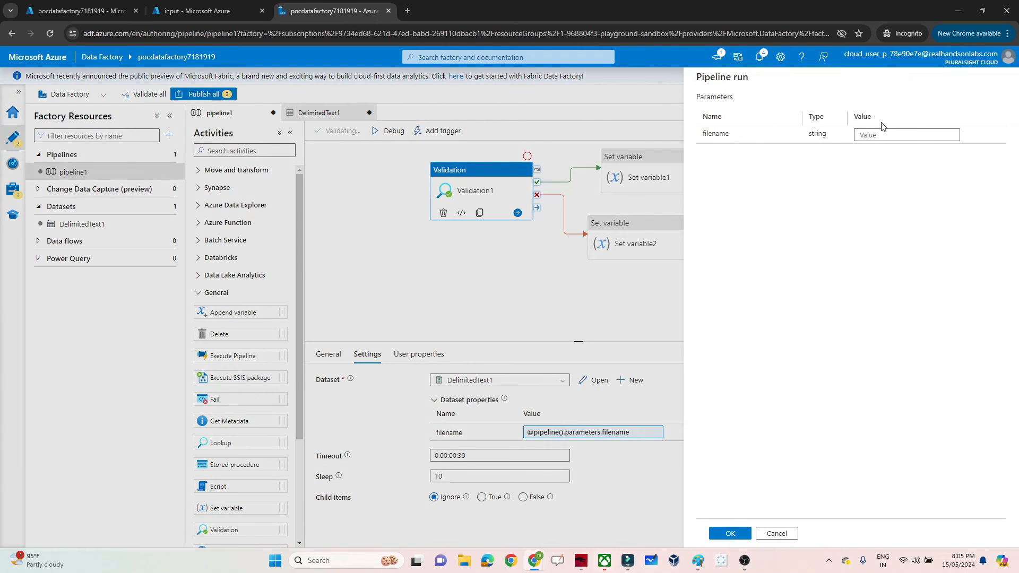
pyautogui.click(881, 135)
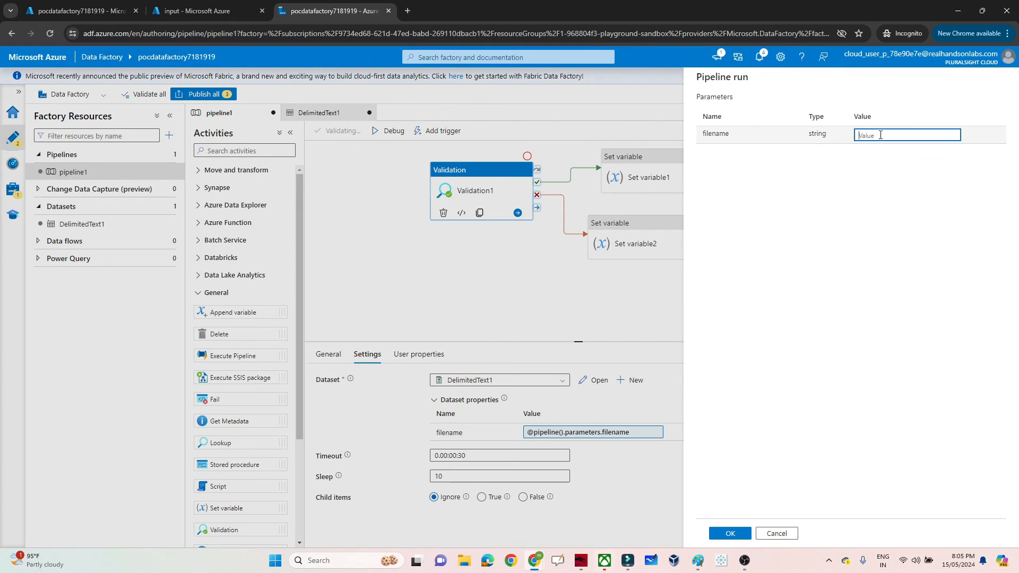
pyautogui.click(186, 4)
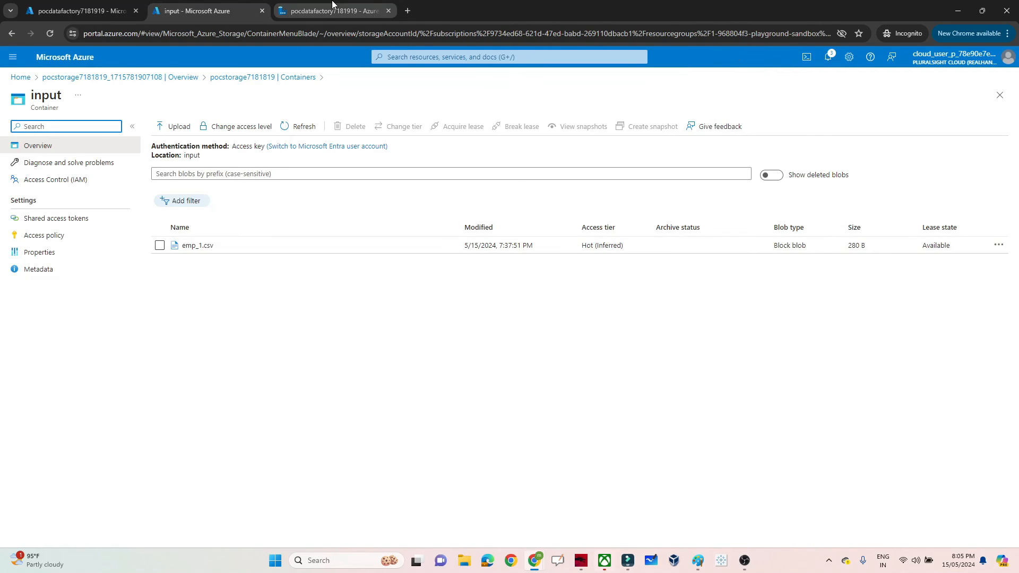
pyautogui.click(337, 9)
pyautogui.click(877, 137)
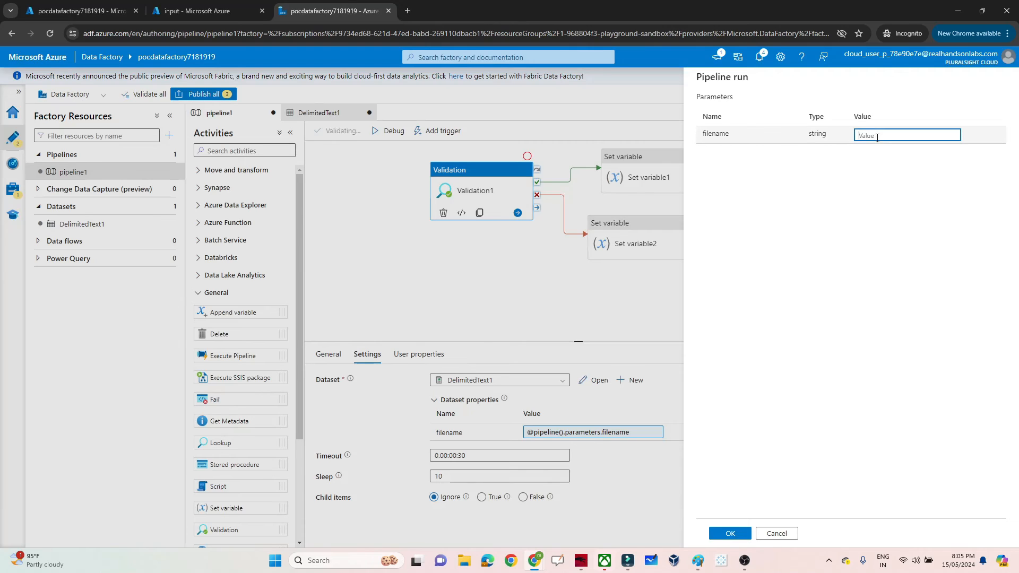
pyautogui.write('emp_1.csv')
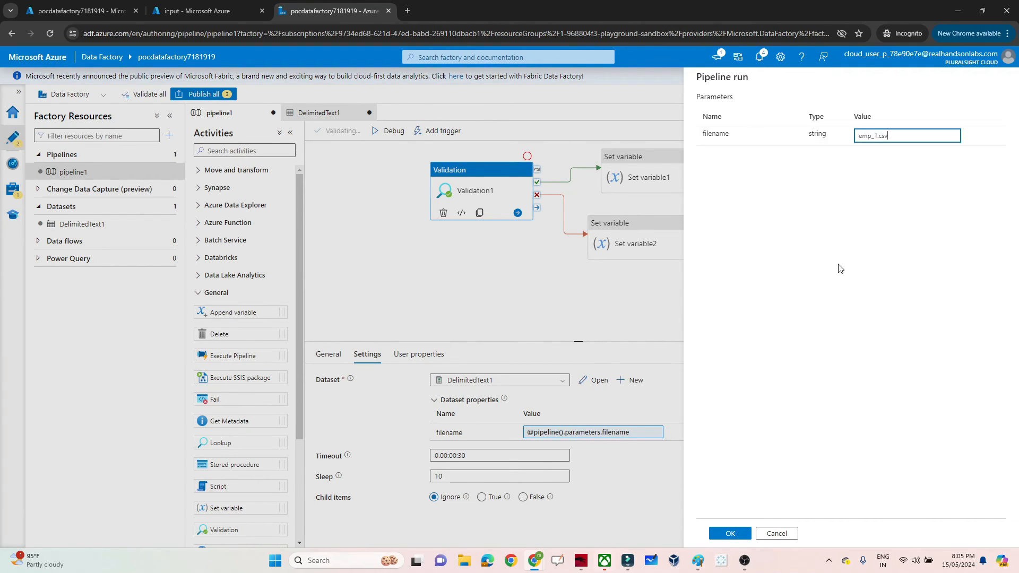
pyautogui.click(725, 535)
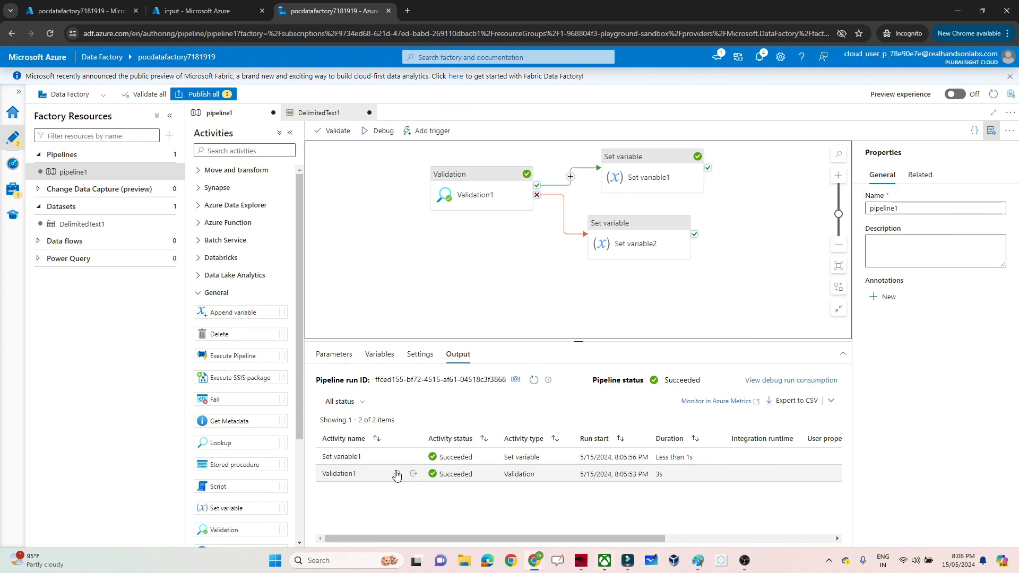
# Inspect the run outputs of Validation1 and Set variable1, checking the file's existence flag and the variable's value.
pyautogui.click(414, 473)
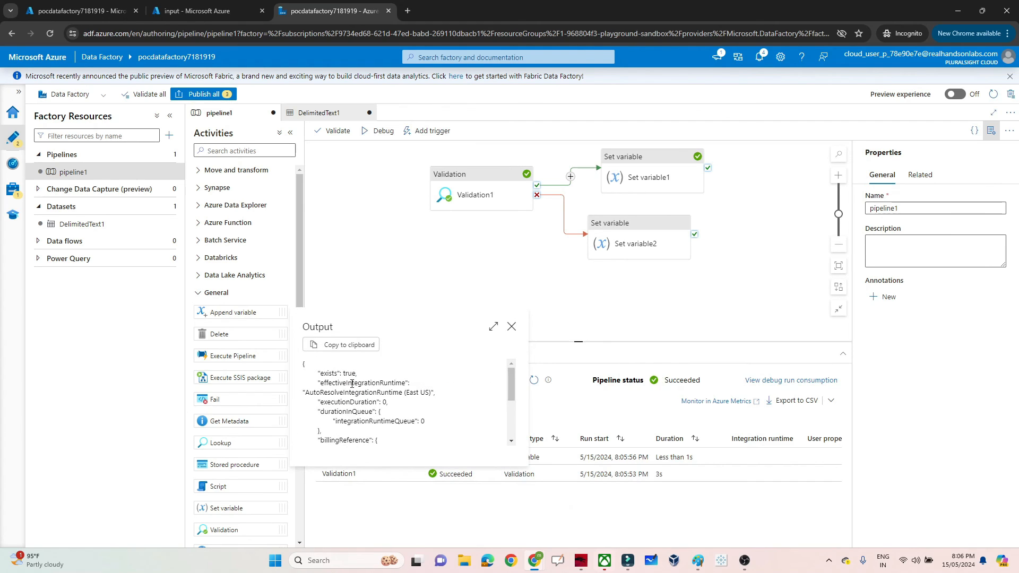
pyautogui.click(512, 327)
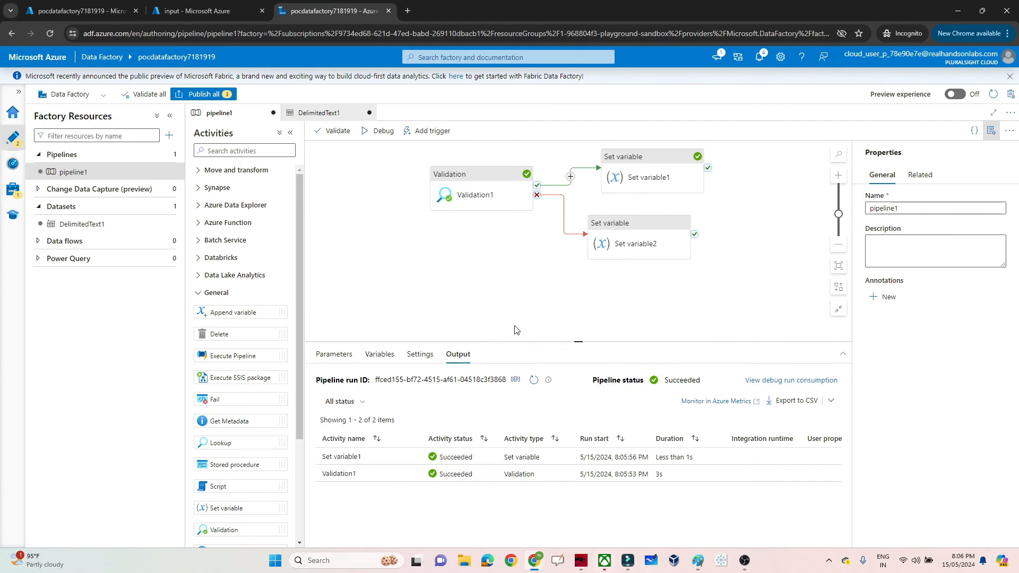
pyautogui.click(414, 458)
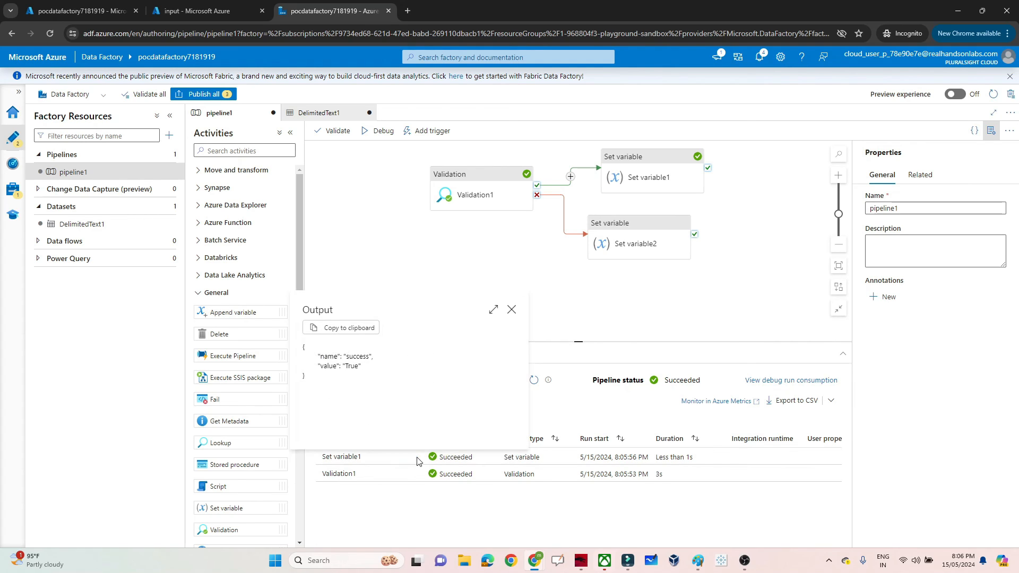
pyautogui.doubleClick(353, 366)
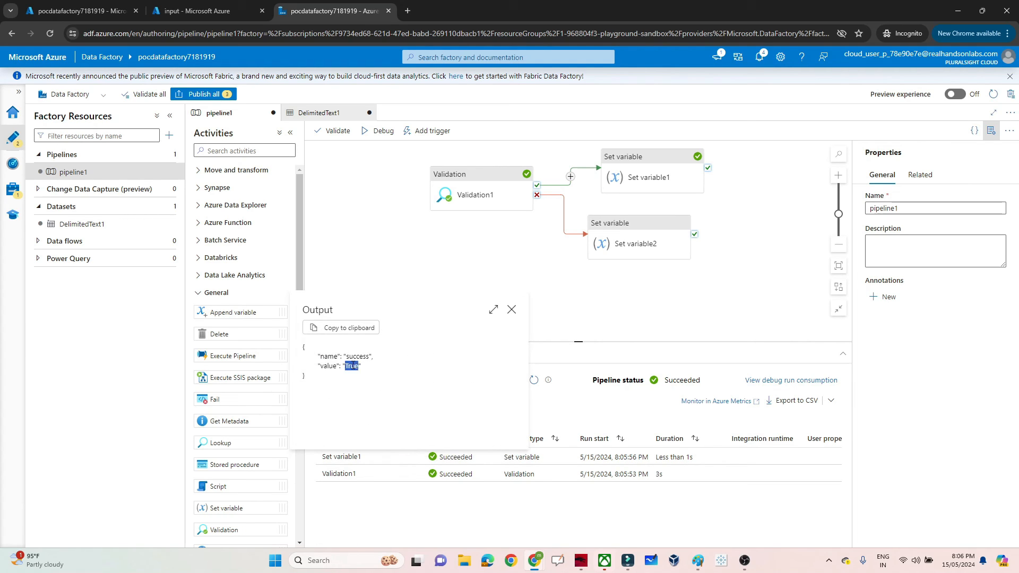
# Close the variable's output and debug the pipeline again with the filename parameter set to emp.csv.
pyautogui.click(512, 311)
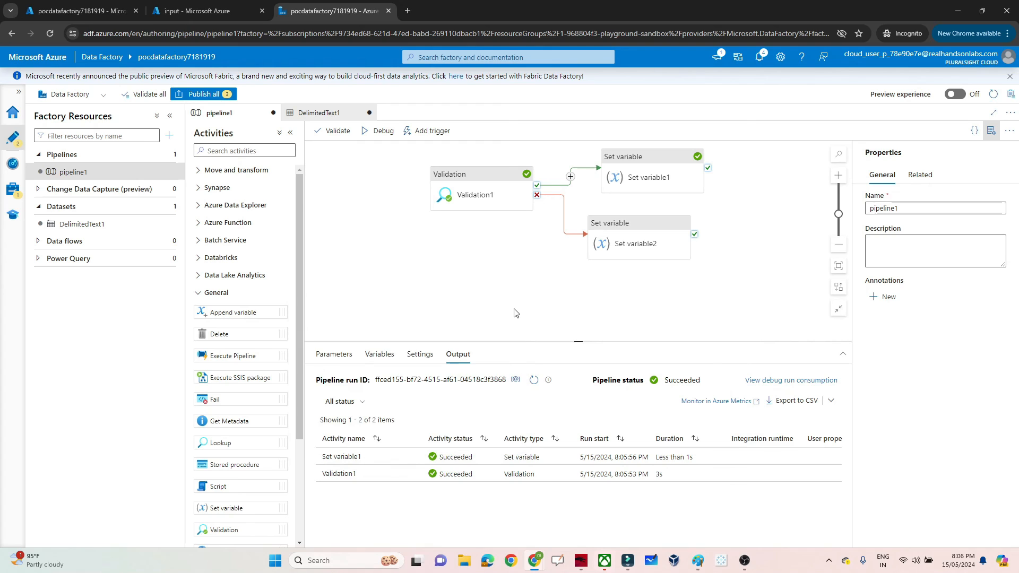
pyautogui.click(376, 132)
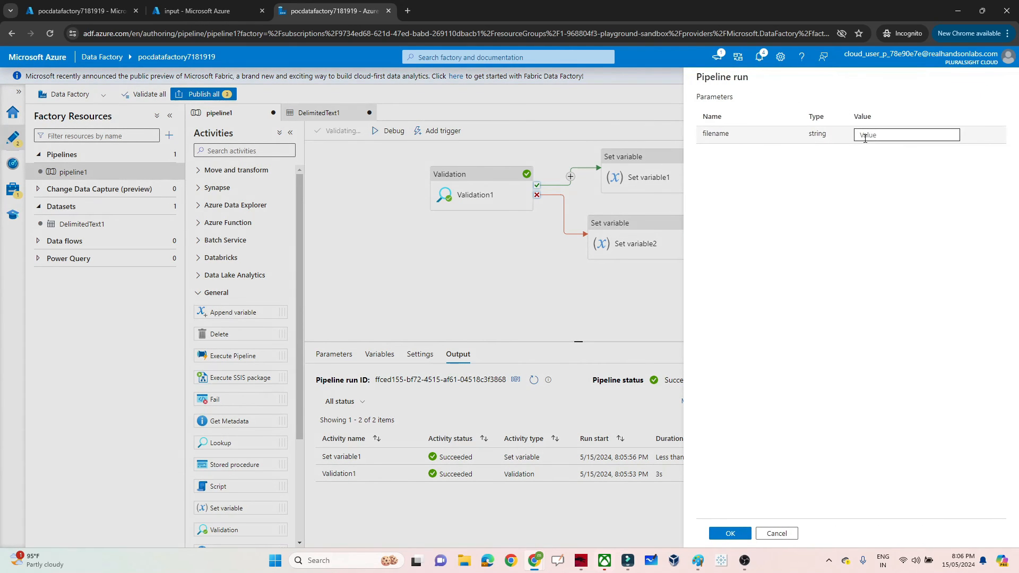
pyautogui.click(865, 138)
pyautogui.write('emp.csv')
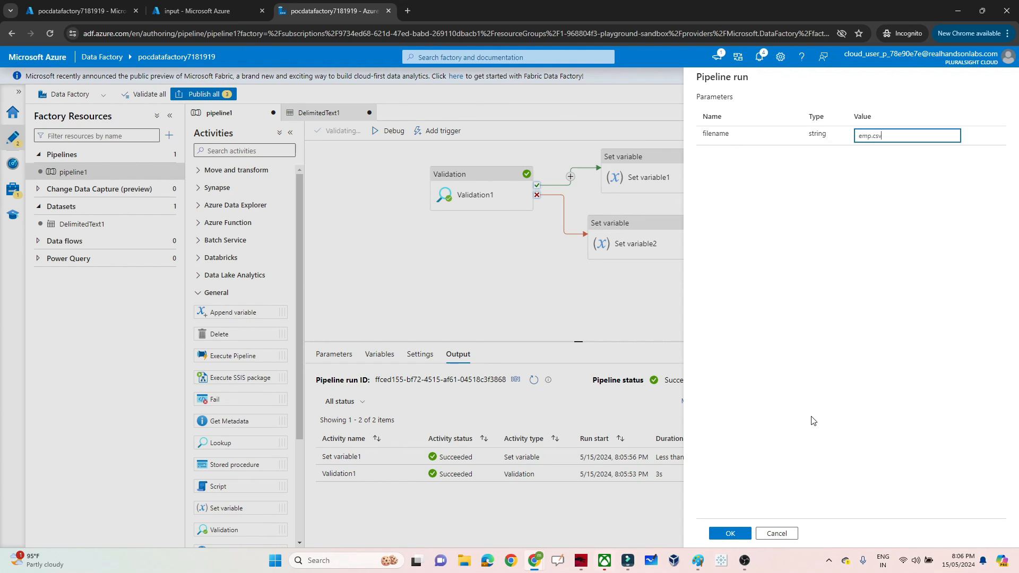
pyautogui.click(718, 537)
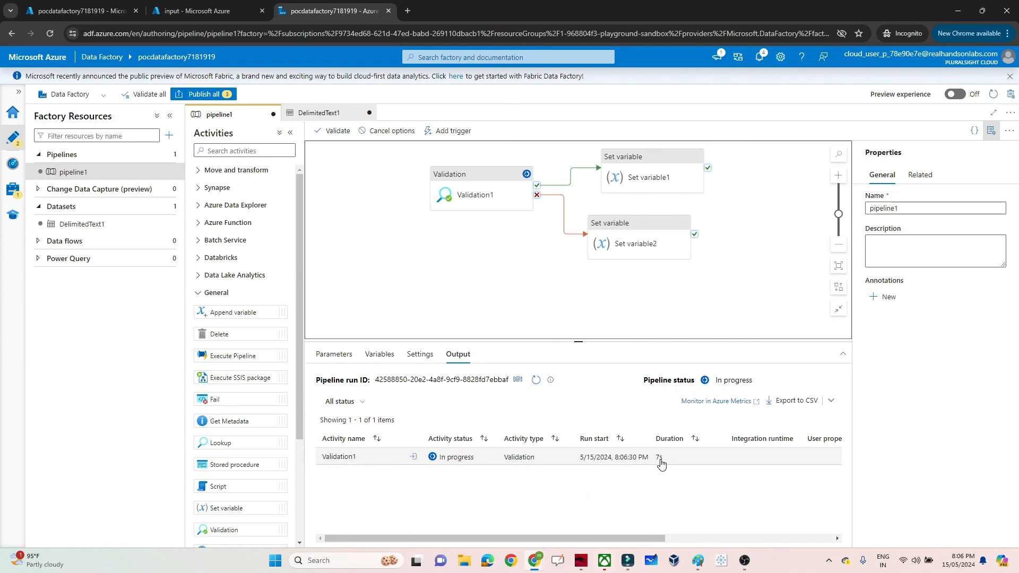
# Refresh the debug run's activity status repeatedly until the Validation1 activity has finished.
pyautogui.click(536, 381)
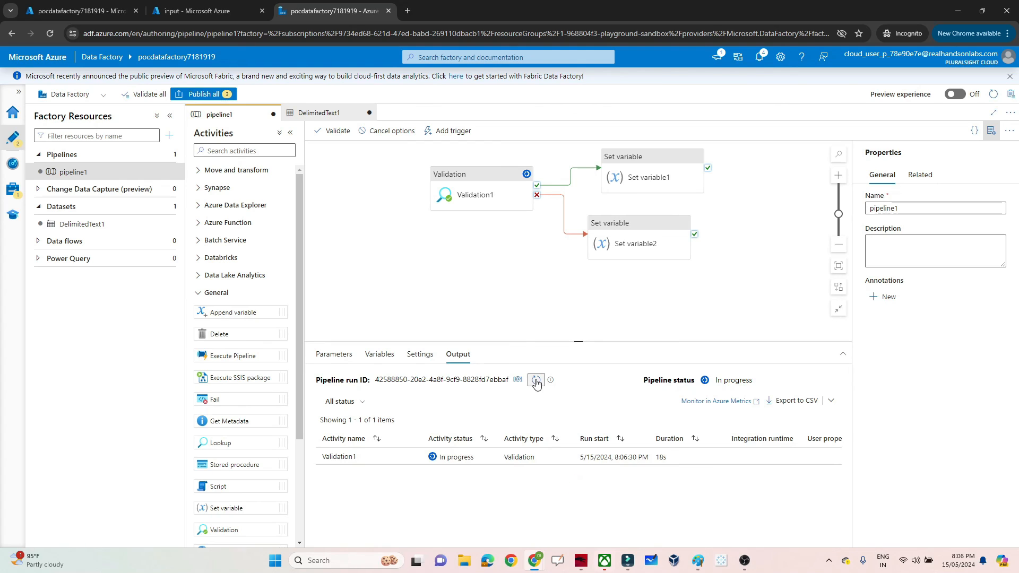
pyautogui.click(537, 381)
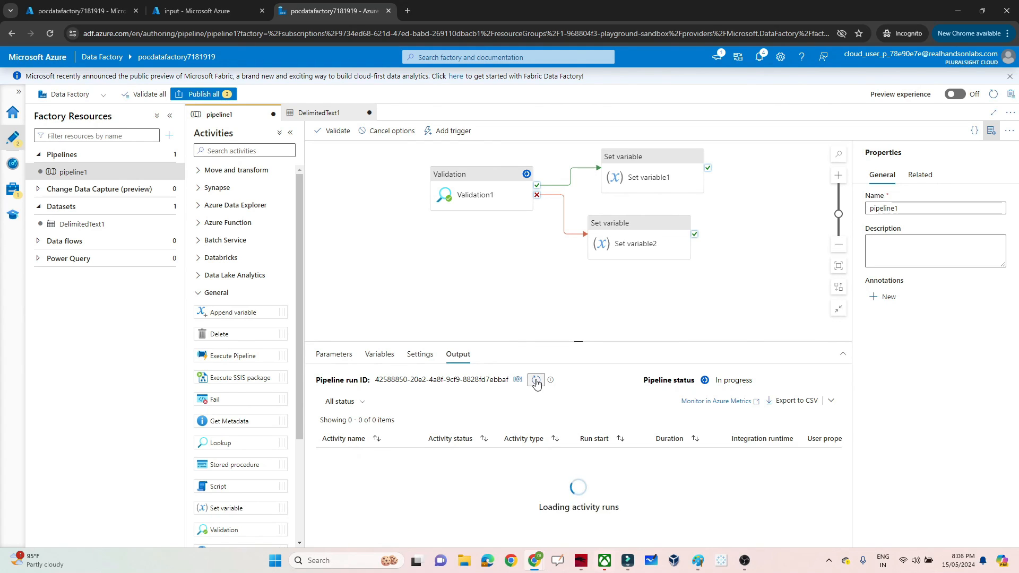
pyautogui.click(537, 381)
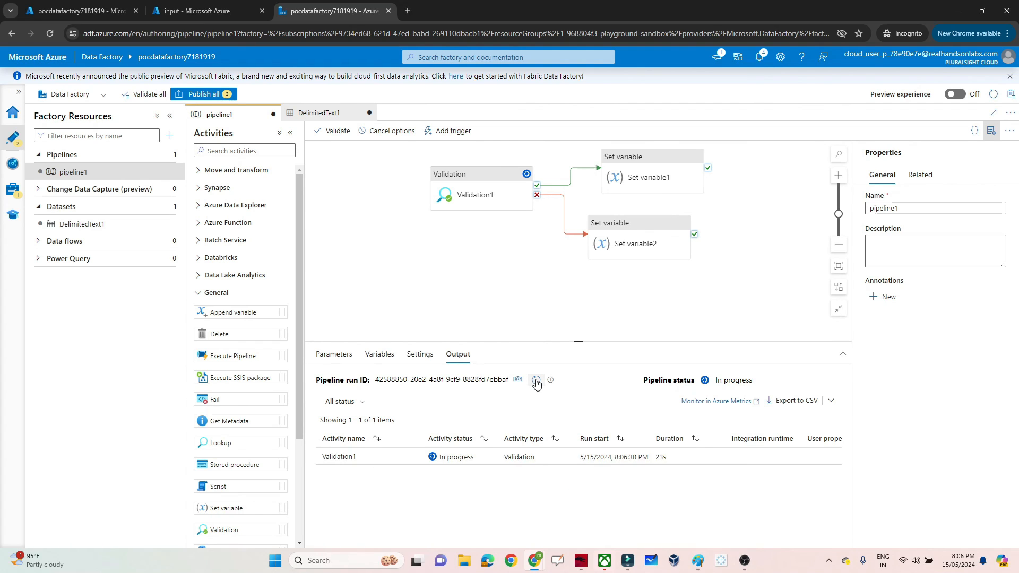
pyautogui.click(536, 382)
pyautogui.click(536, 381)
pyautogui.click(536, 381)
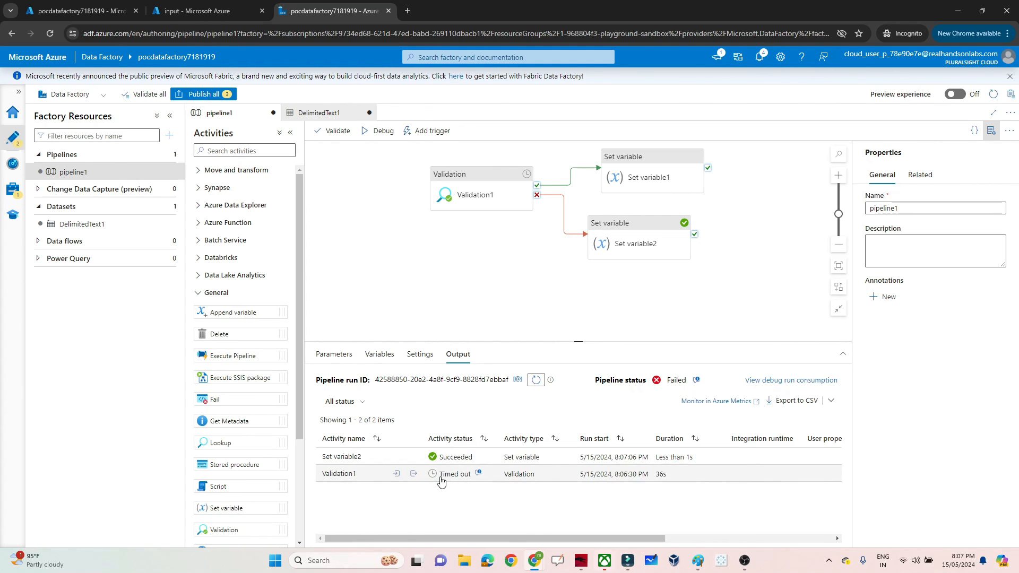
# Inspect the error details of the Validation1 run and the output of the Set variable2 run.
pyautogui.click(479, 474)
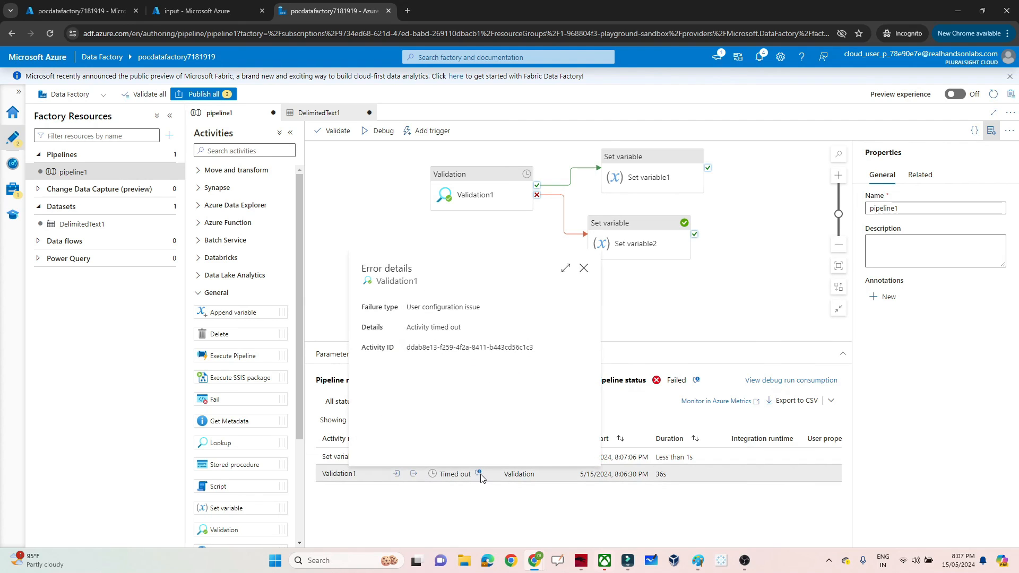
pyautogui.click(584, 268)
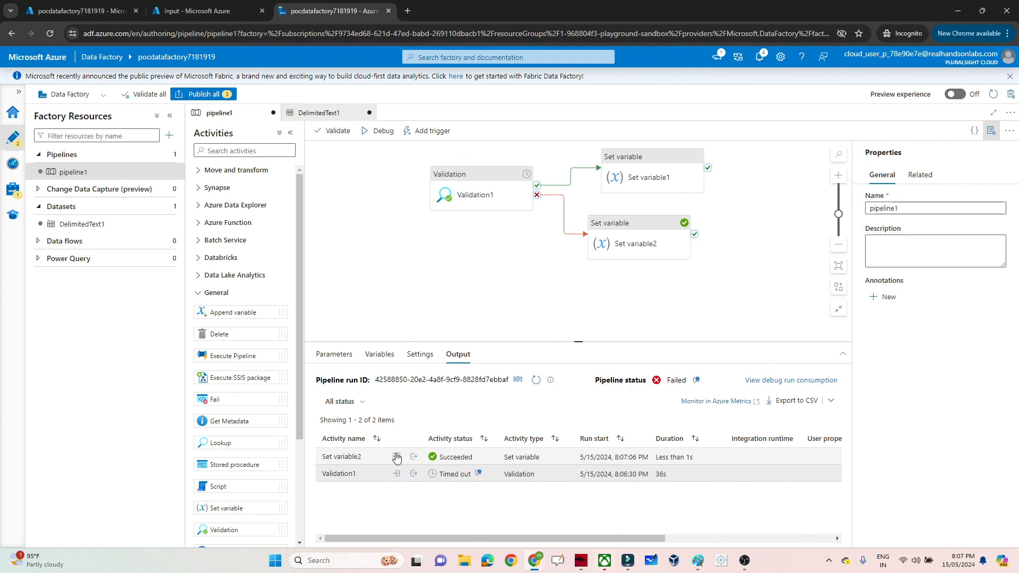
pyautogui.click(414, 458)
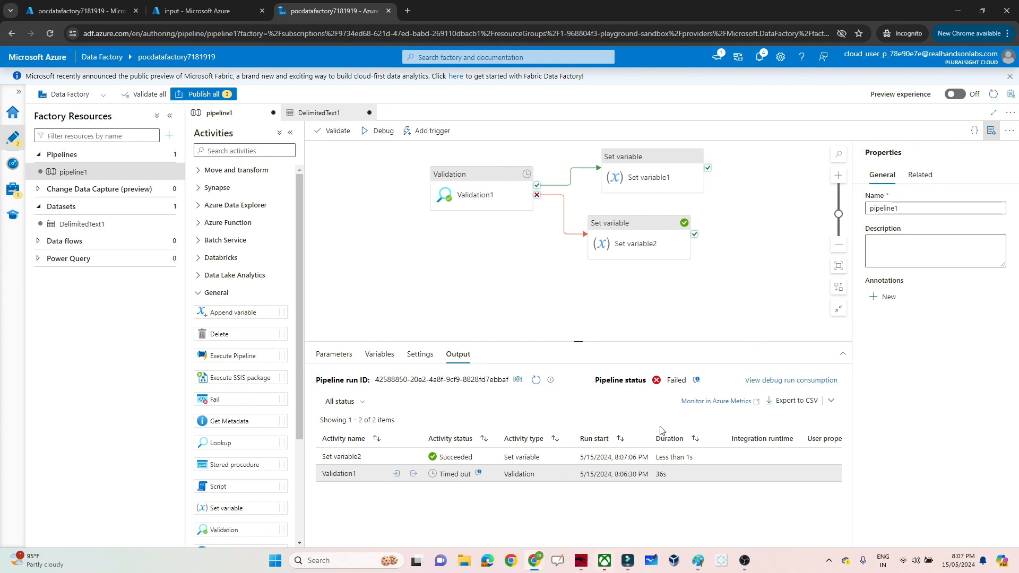
pyautogui.moveTo(745, 561)
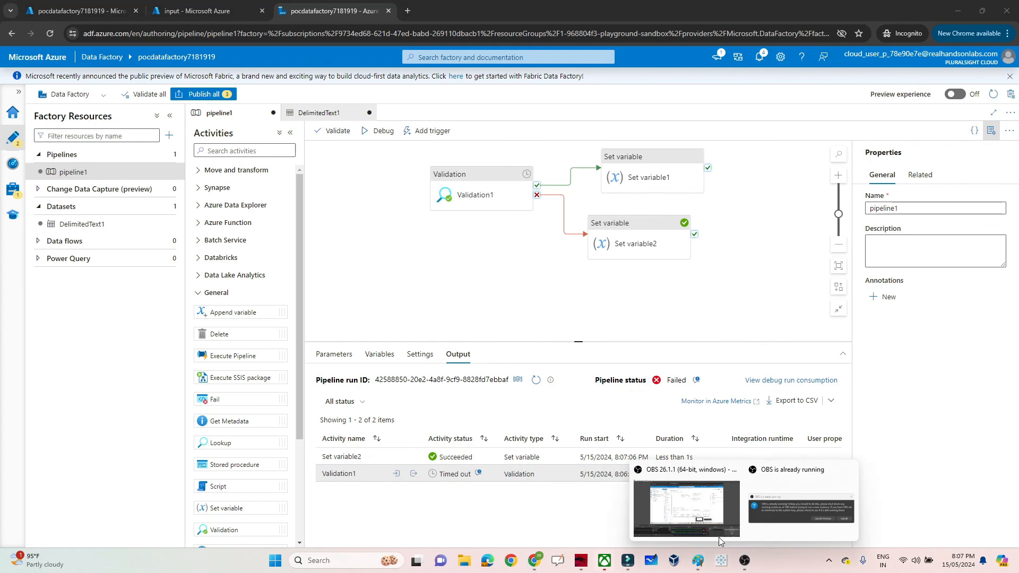